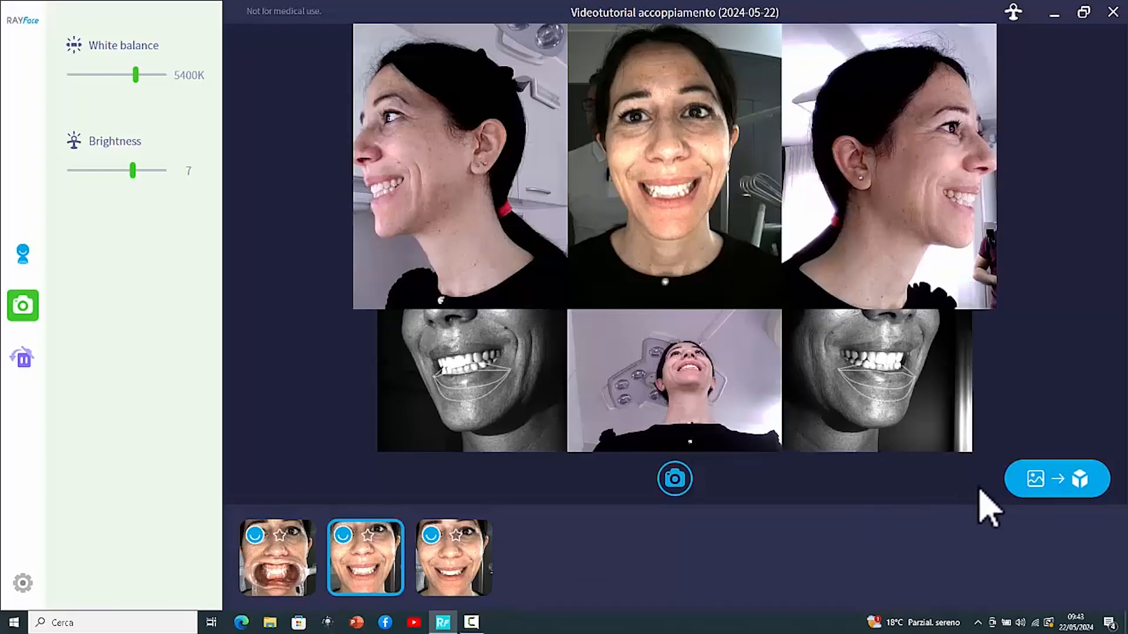
Convert the retracted-lips capture and the smiling capture into 3D face scans
{"action": "left_click", "coordinate": [295, 587]}
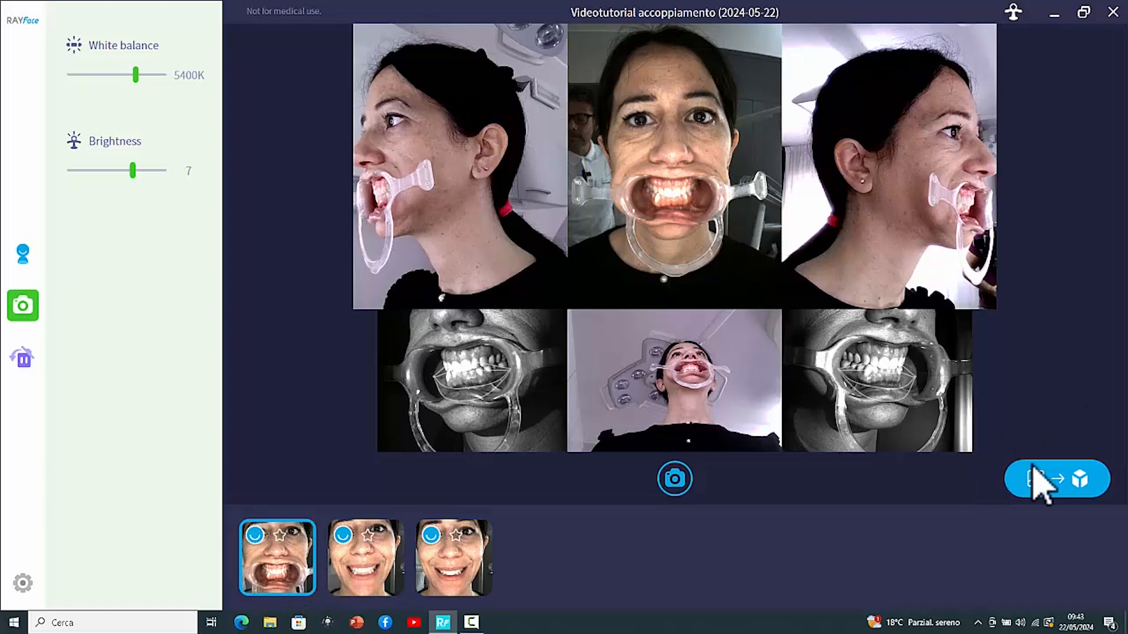
{"action": "left_click", "coordinate": [1052, 485]}
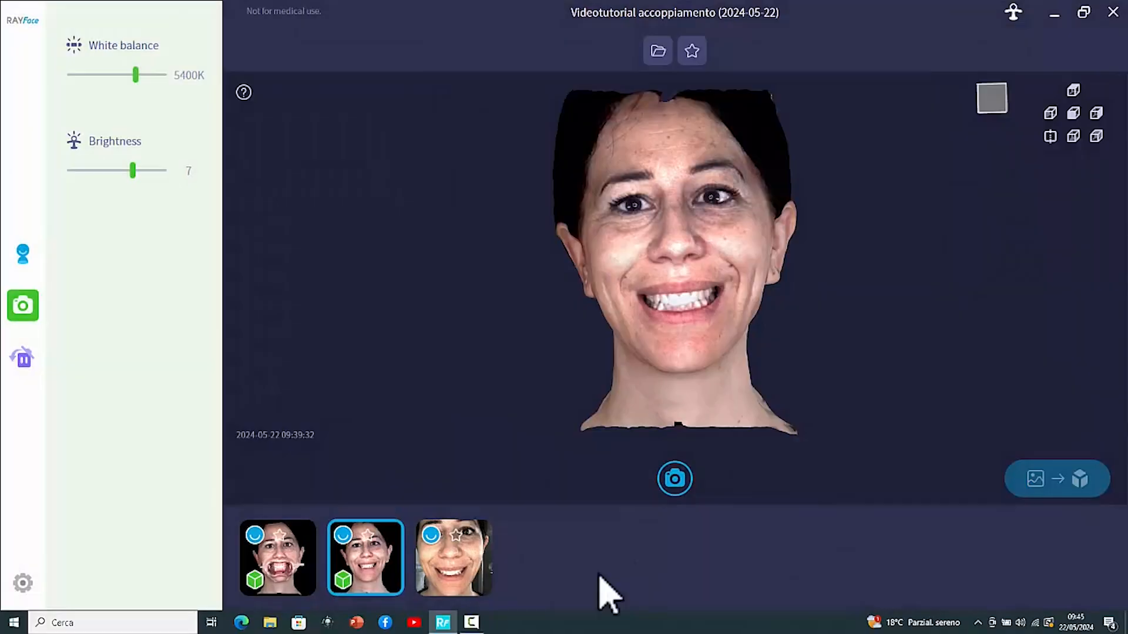
{"action": "left_click_drag", "start_coordinate": [605, 284], "coordinate": [631, 285]}
{"action": "left_click", "coordinate": [463, 570]}
{"action": "left_click", "coordinate": [1073, 483]}
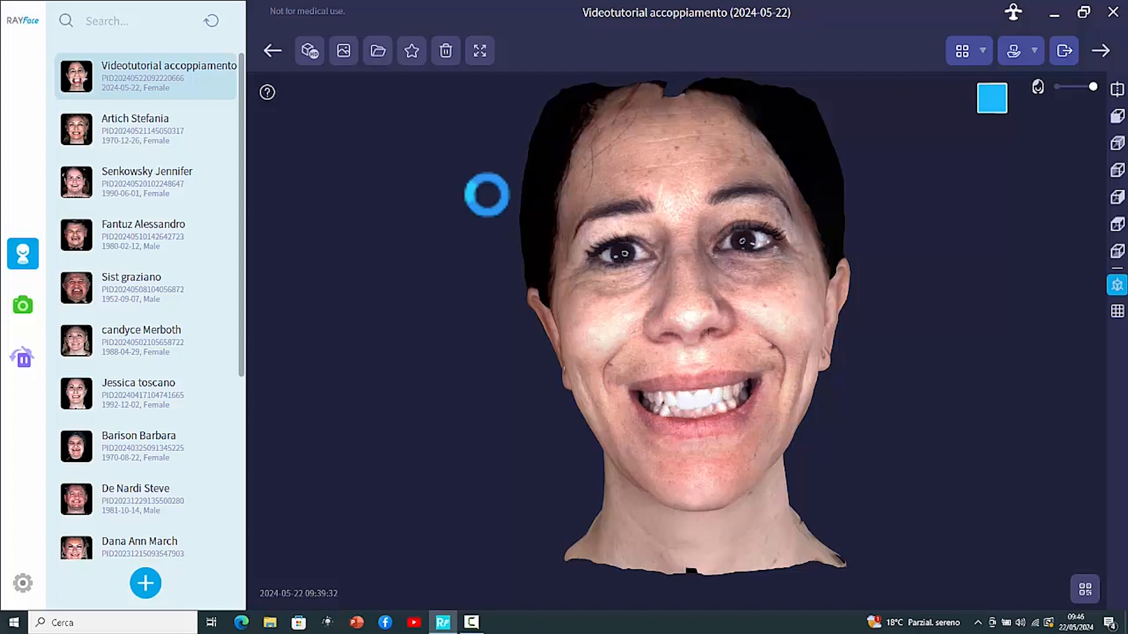
Proceed to scan alignment and load the 2024-5-22 09:41:21 retracted face scan as the Retraction data
{"action": "left_click_drag", "start_coordinate": [773, 337], "coordinate": [735, 277]}
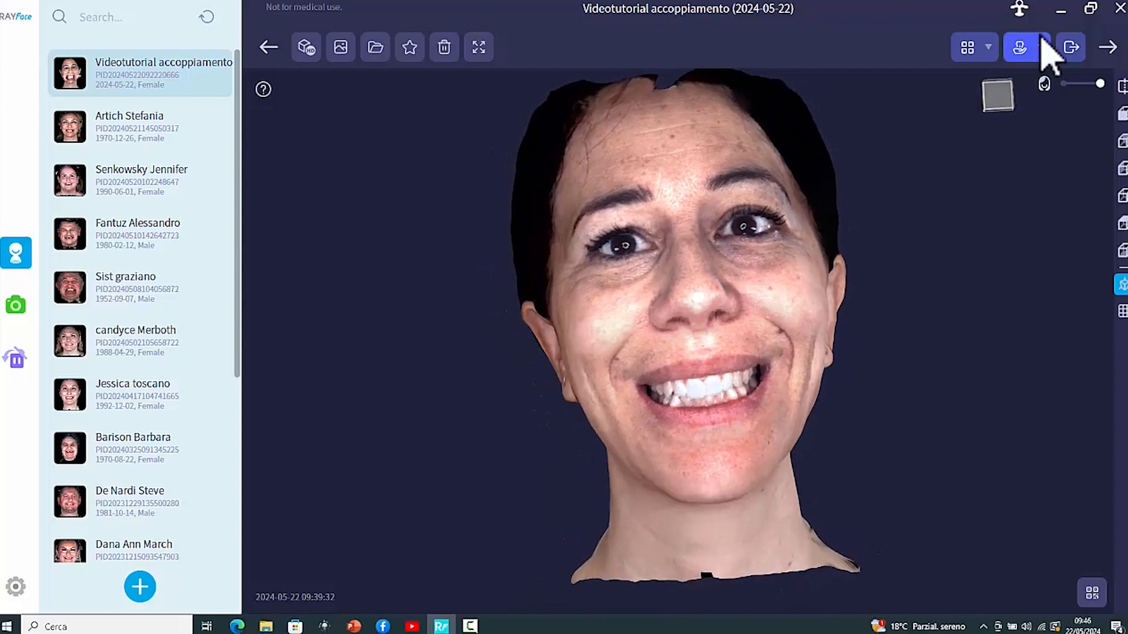
{"action": "left_click", "coordinate": [1108, 47]}
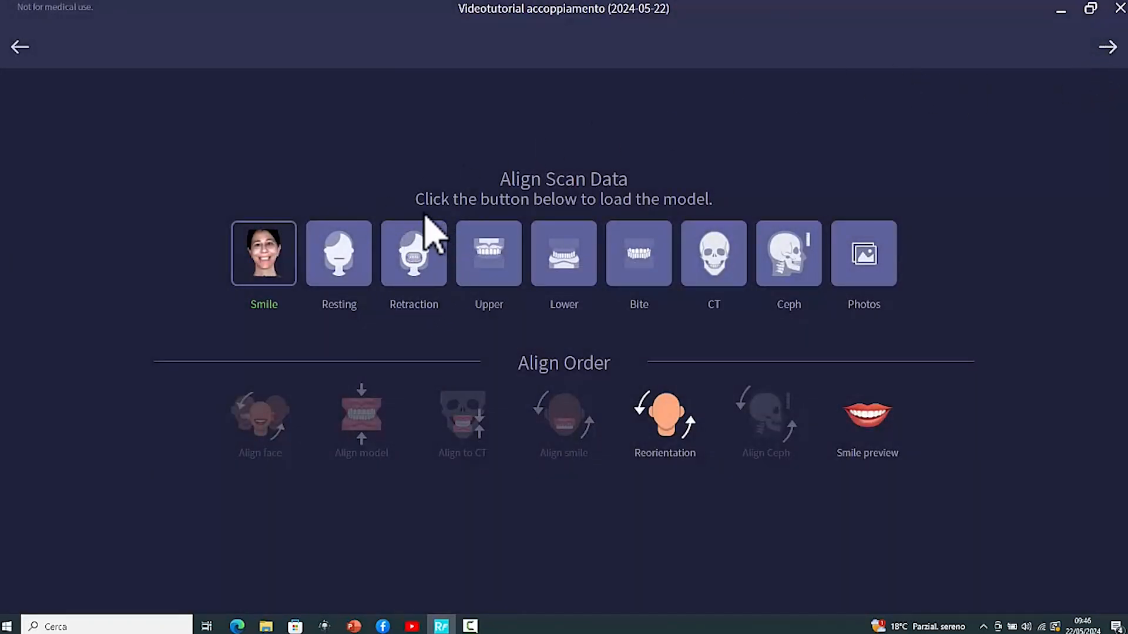
{"action": "left_click", "coordinate": [413, 256]}
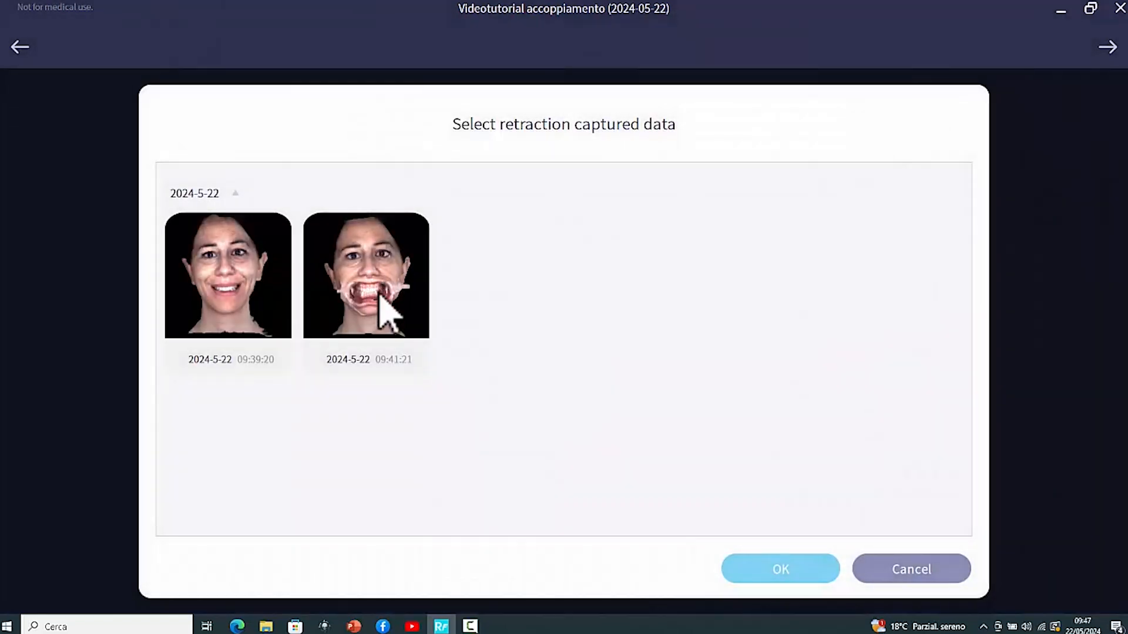
{"action": "left_click", "coordinate": [368, 310]}
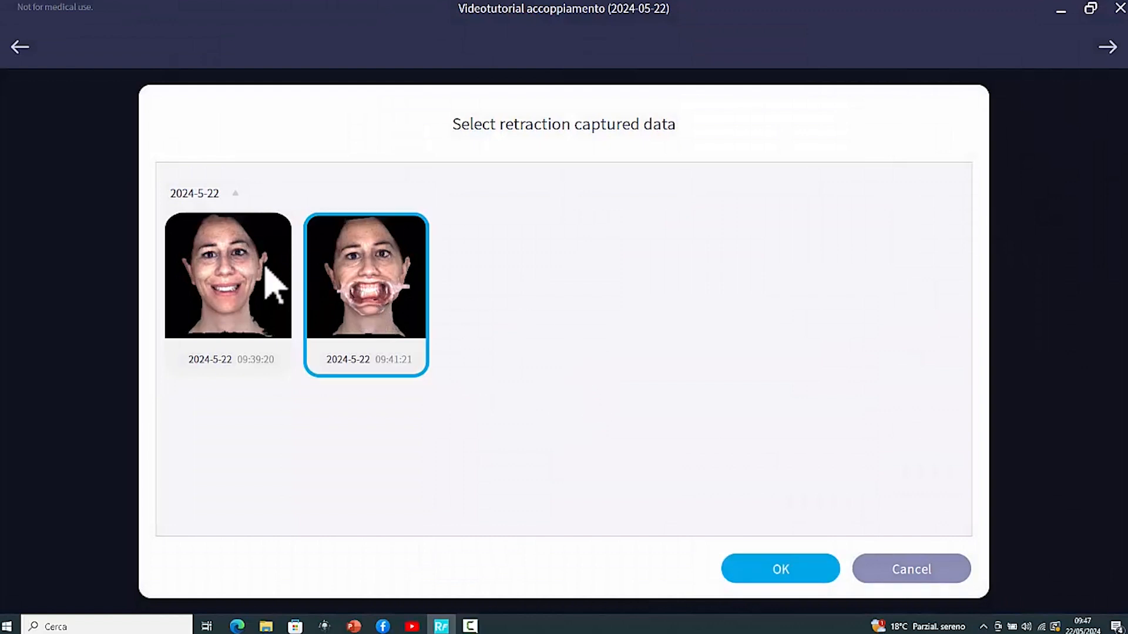
{"action": "left_click", "coordinate": [810, 571]}
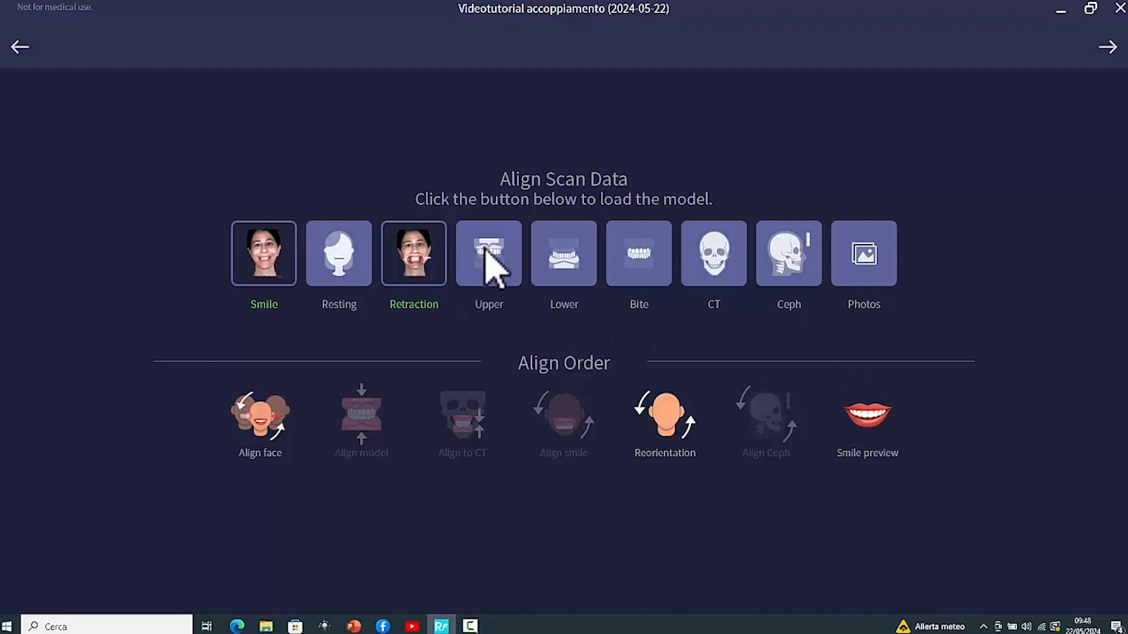
Load the 3Shape scan from the 'Videotutorial Face Scan' server list as the Upper model
{"action": "left_click", "coordinate": [488, 253]}
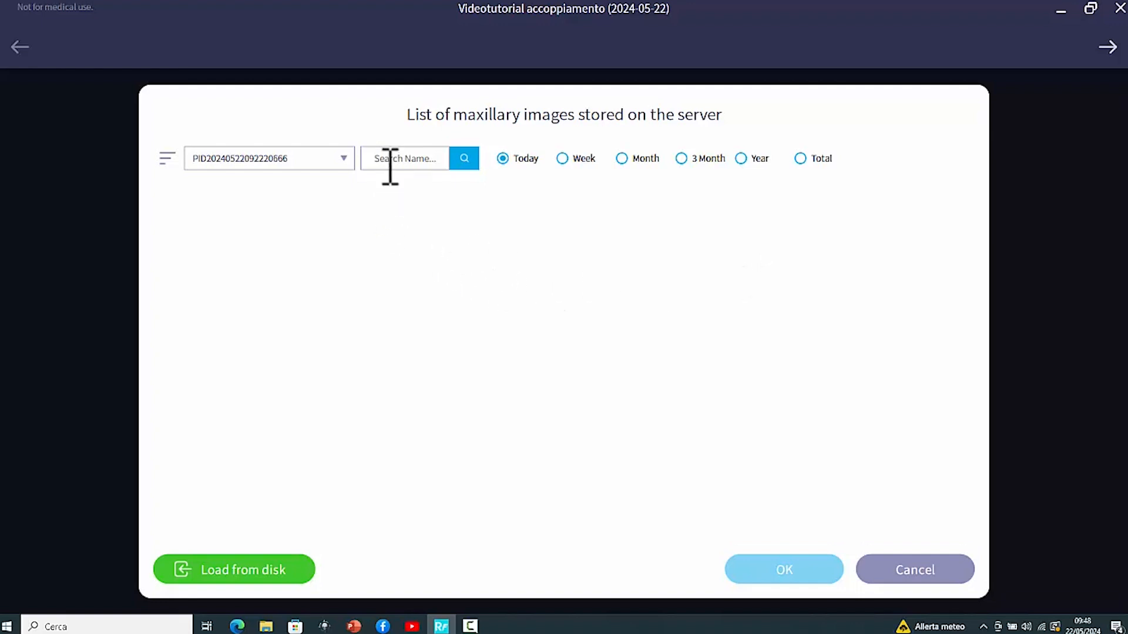
{"action": "left_click", "coordinate": [343, 158]}
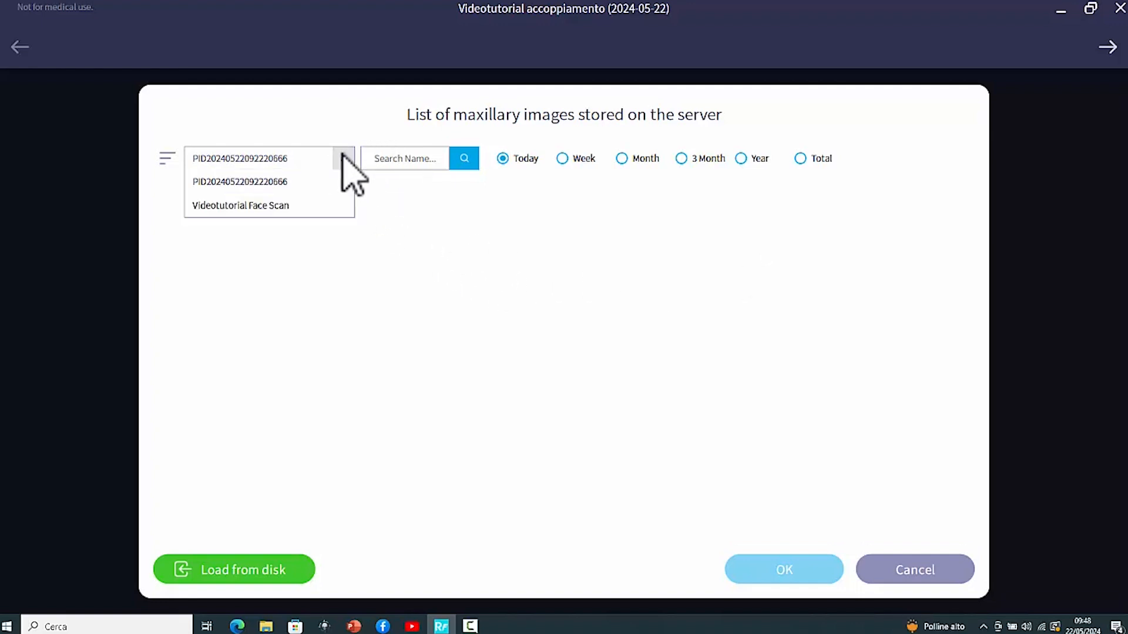
{"action": "left_click", "coordinate": [257, 207]}
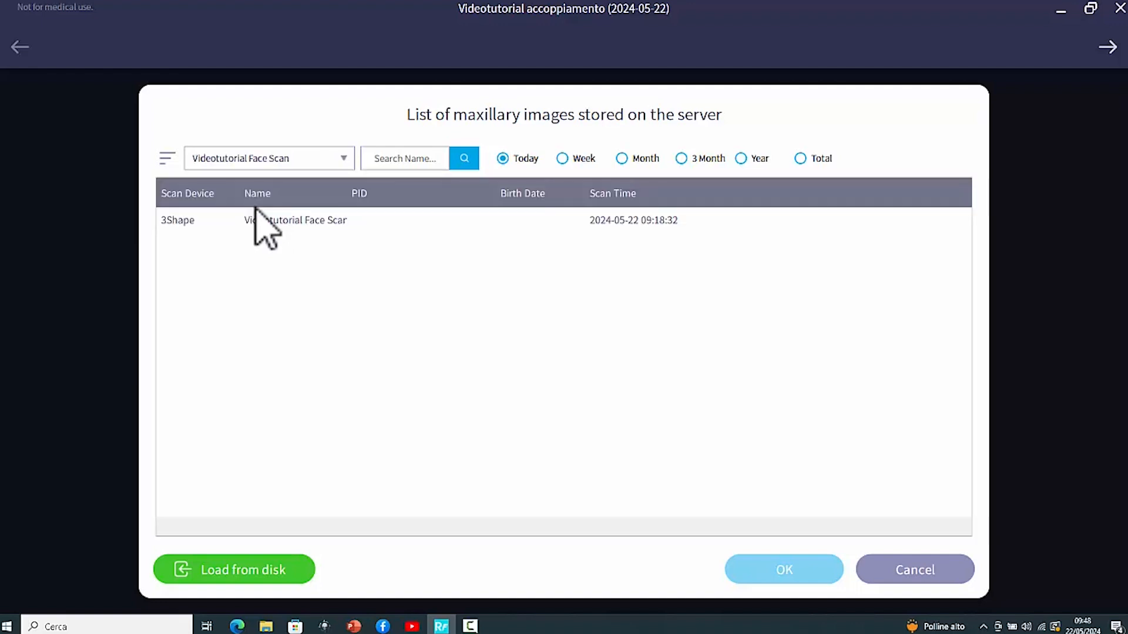
{"action": "left_click", "coordinate": [316, 221]}
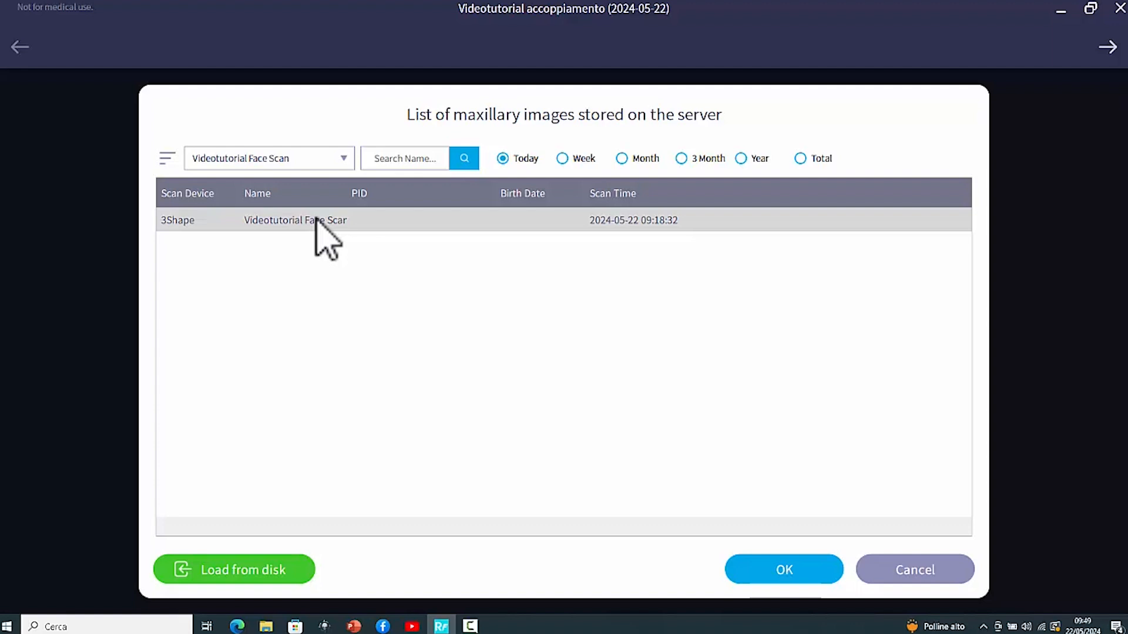
{"action": "left_click", "coordinate": [790, 569]}
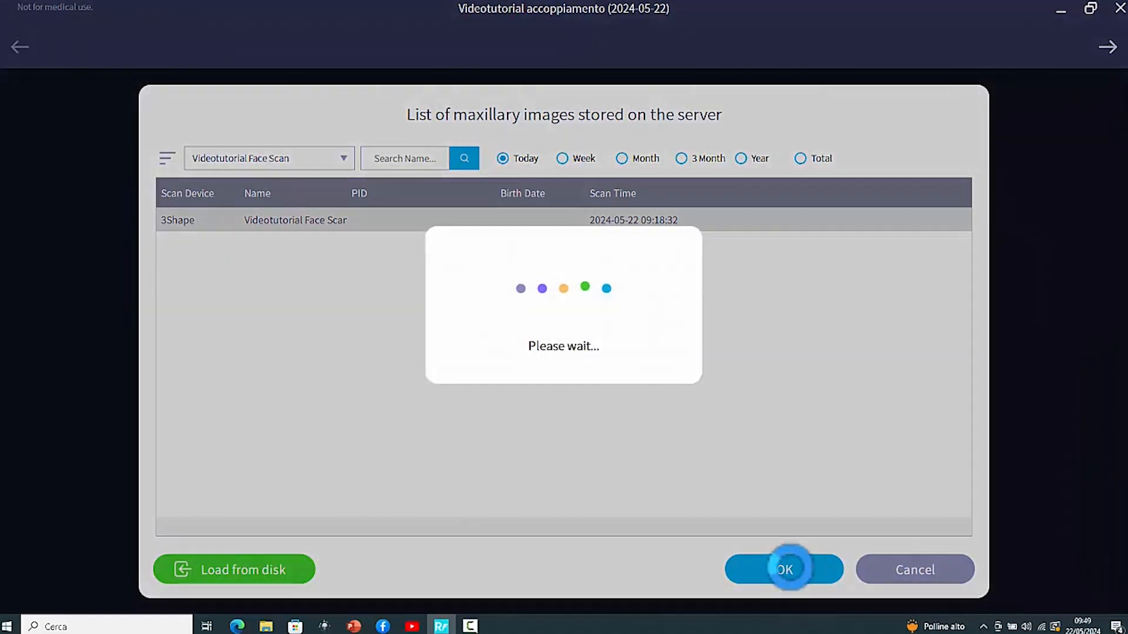
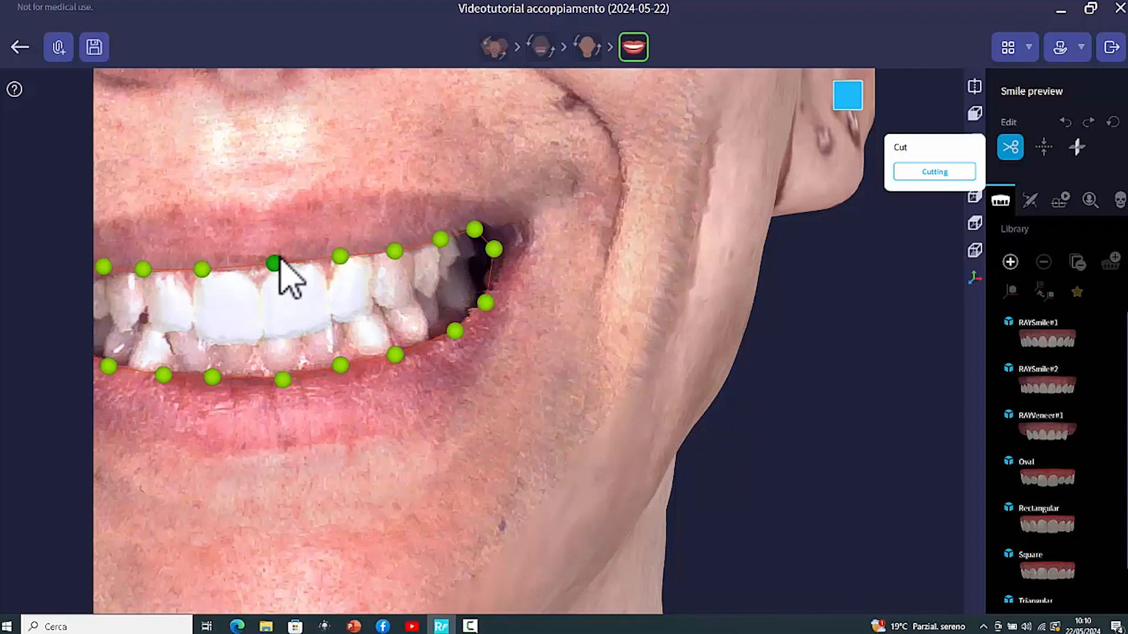
Adjust the lip outline points around the smile and apply the cut to show the teeth inside the face scan
{"action": "left_click_drag", "start_coordinate": [277, 264], "coordinate": [270, 267]}
{"action": "left_click_drag", "start_coordinate": [143, 270], "coordinate": [129, 283]}
{"action": "scroll", "coordinate": [222, 298], "scroll_direction": "down", "scroll_amount": 3}
{"action": "scroll", "coordinate": [129, 311], "scroll_direction": "down", "scroll_amount": 5}
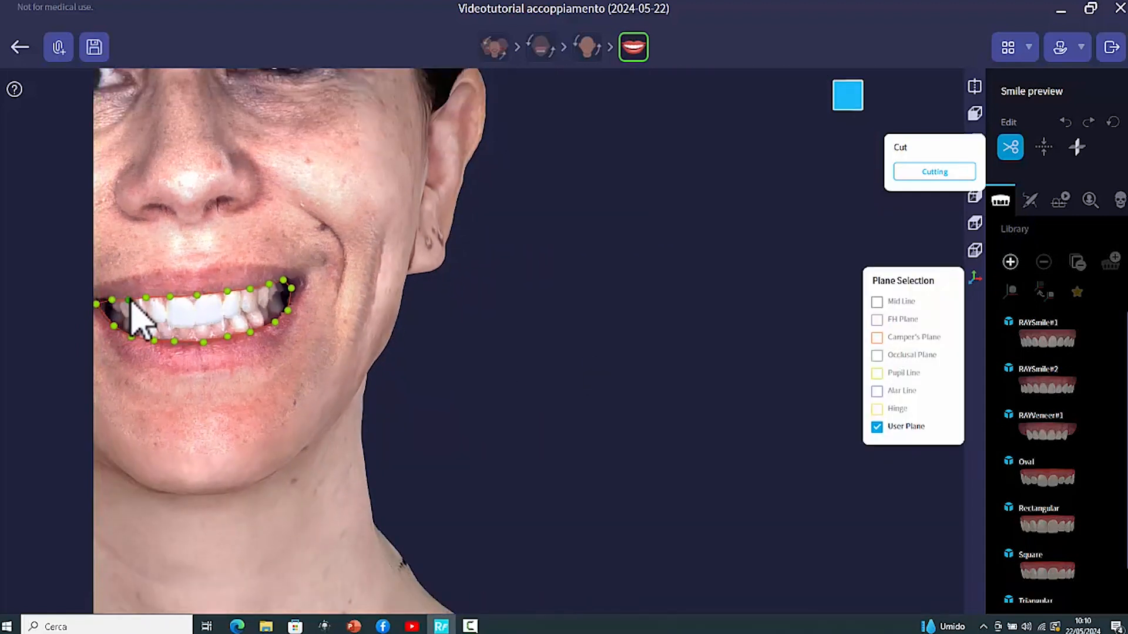
{"action": "scroll", "coordinate": [133, 329], "scroll_direction": "down", "scroll_amount": 2}
{"action": "scroll", "coordinate": [130, 331], "scroll_direction": "up", "scroll_amount": 5}
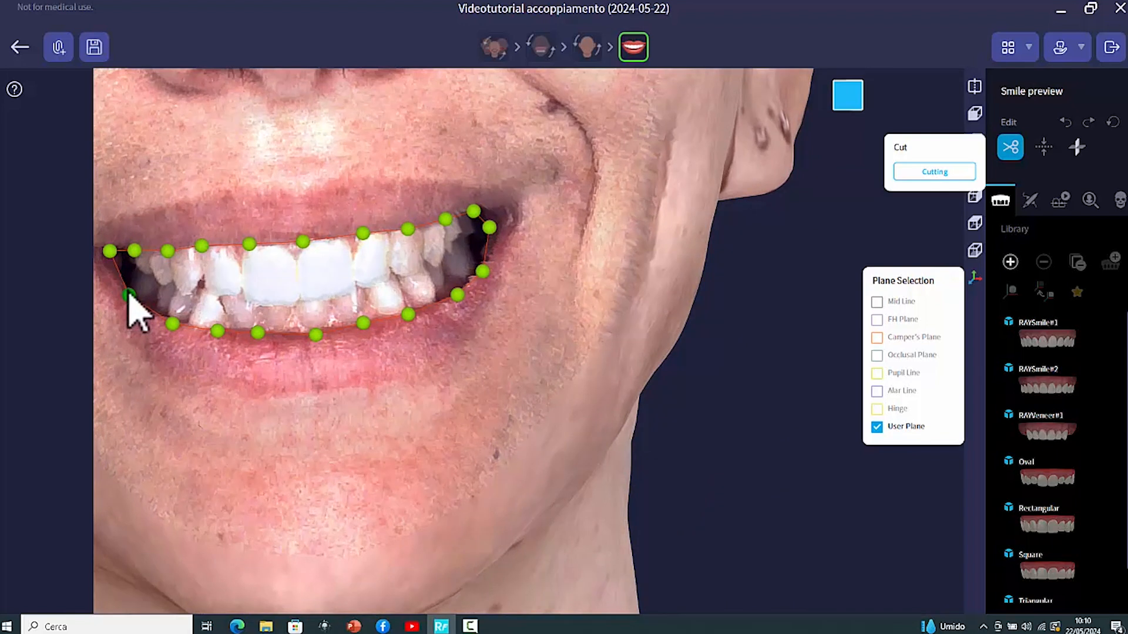
{"action": "left_click", "coordinate": [111, 251]}
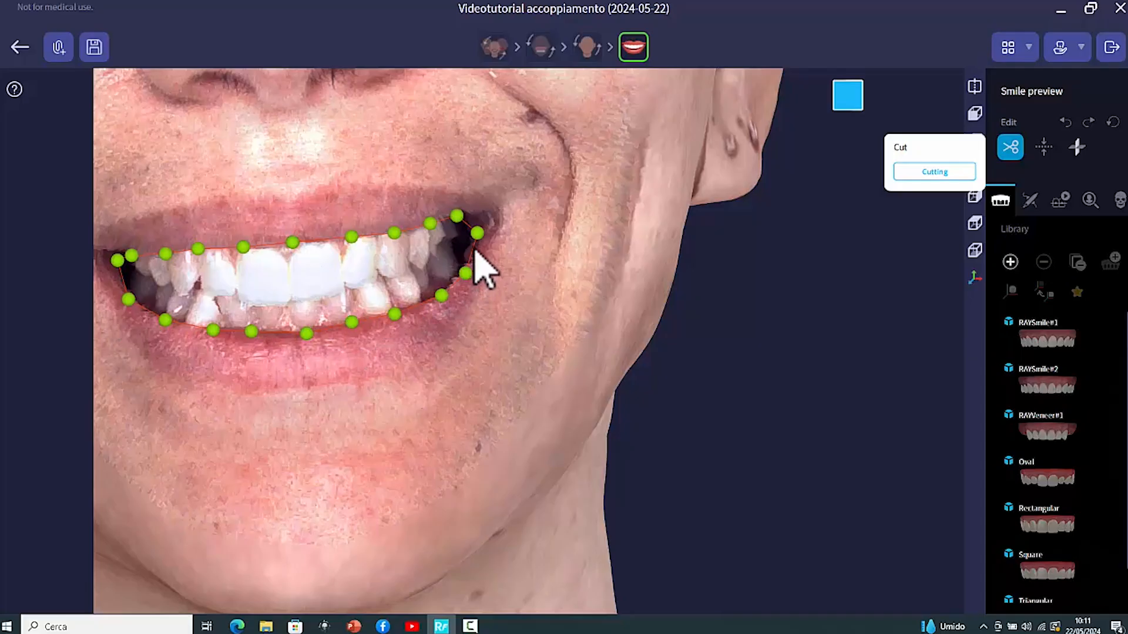
{"action": "left_click", "coordinate": [938, 173]}
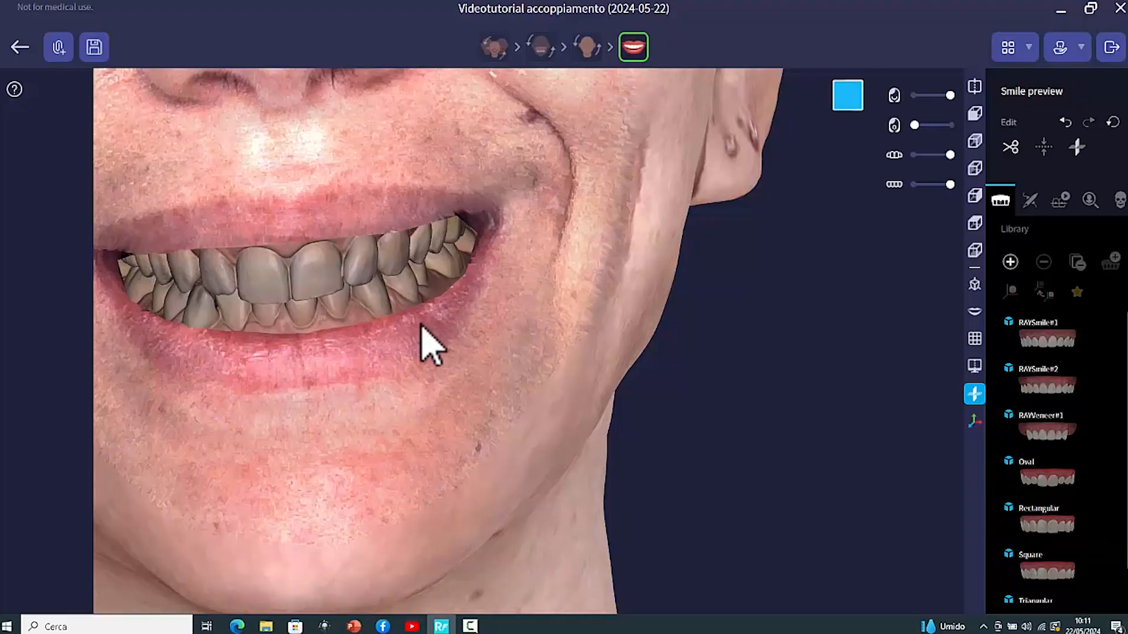
Inspect the smile preview with the inserted dentition from different zoom levels and angles
{"action": "scroll", "coordinate": [421, 327], "scroll_direction": "down", "scroll_amount": 3}
{"action": "scroll", "coordinate": [458, 361], "scroll_direction": "down", "scroll_amount": 5}
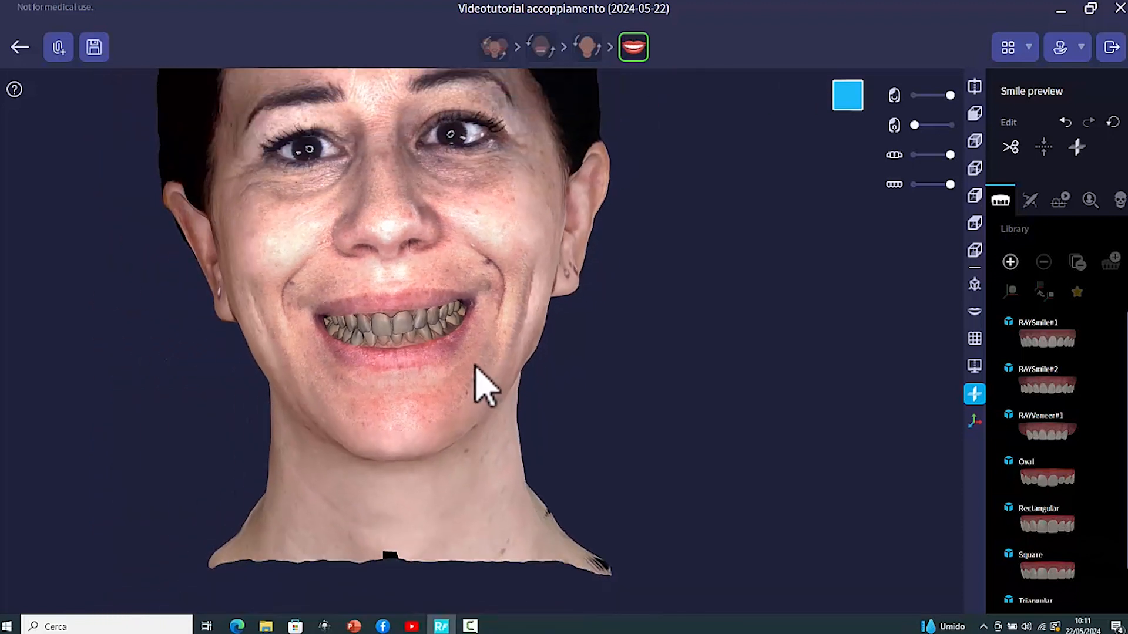
{"action": "scroll", "coordinate": [467, 329], "scroll_direction": "down", "scroll_amount": 3}
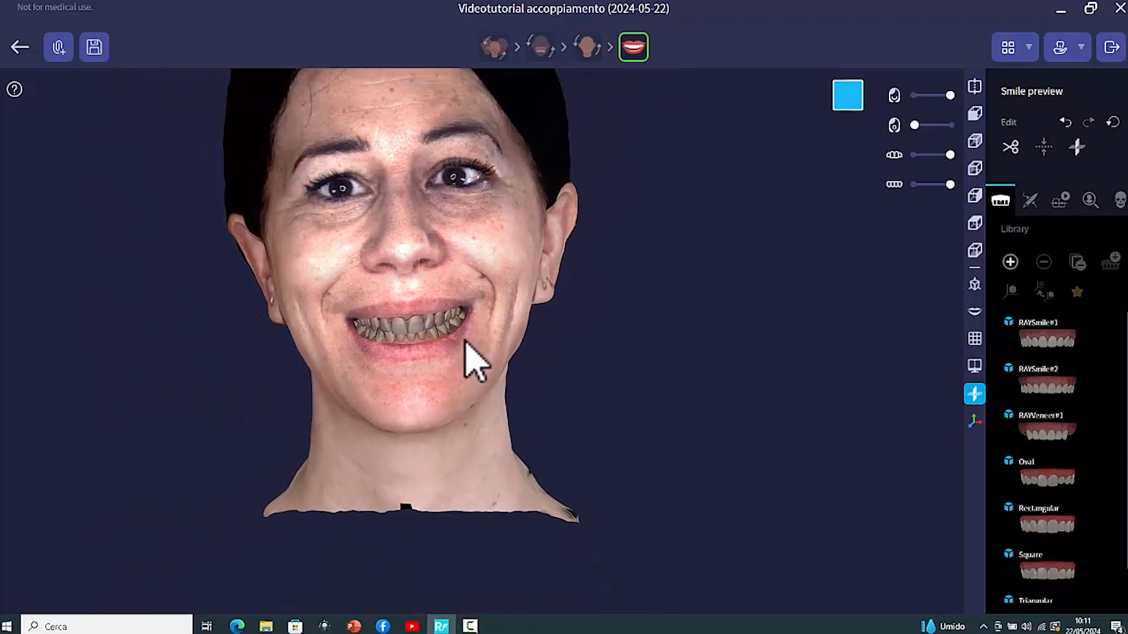
{"action": "scroll", "coordinate": [474, 348], "scroll_direction": "up", "scroll_amount": 5}
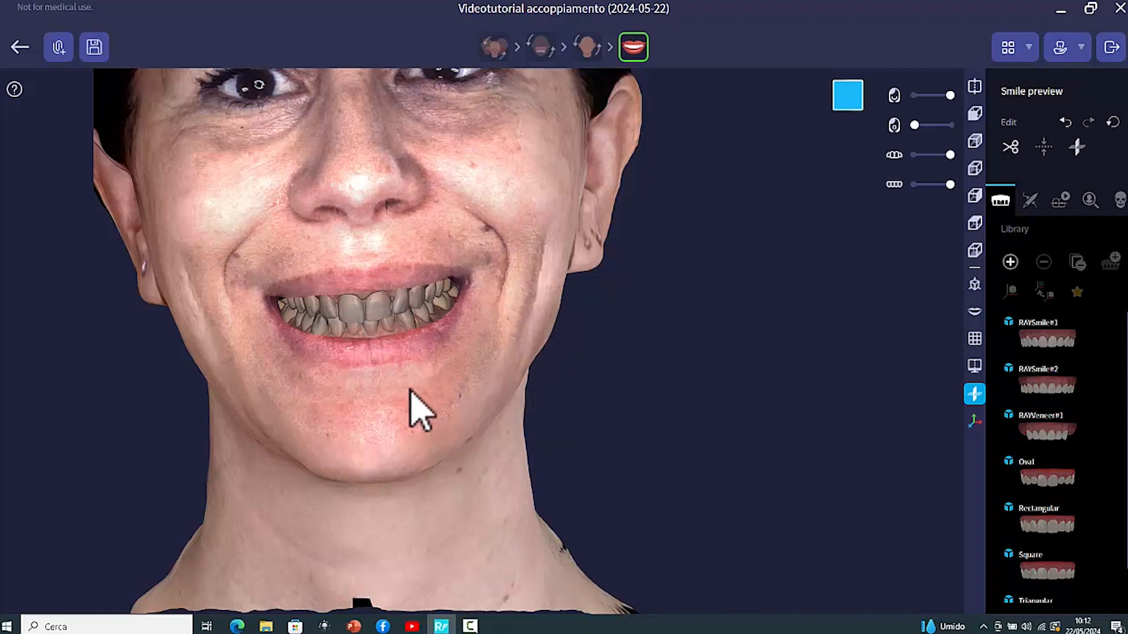
{"action": "right_click_drag", "start_coordinate": [385, 399], "coordinate": [561, 386]}
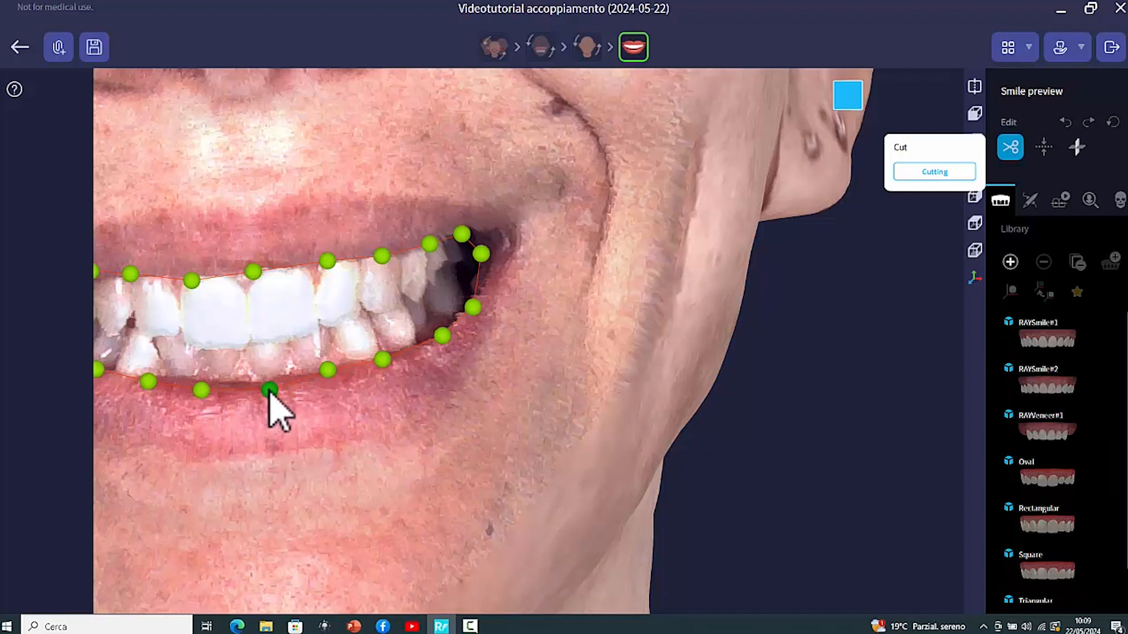
{"action": "scroll", "coordinate": [322, 360], "scroll_direction": "down", "scroll_amount": 3}
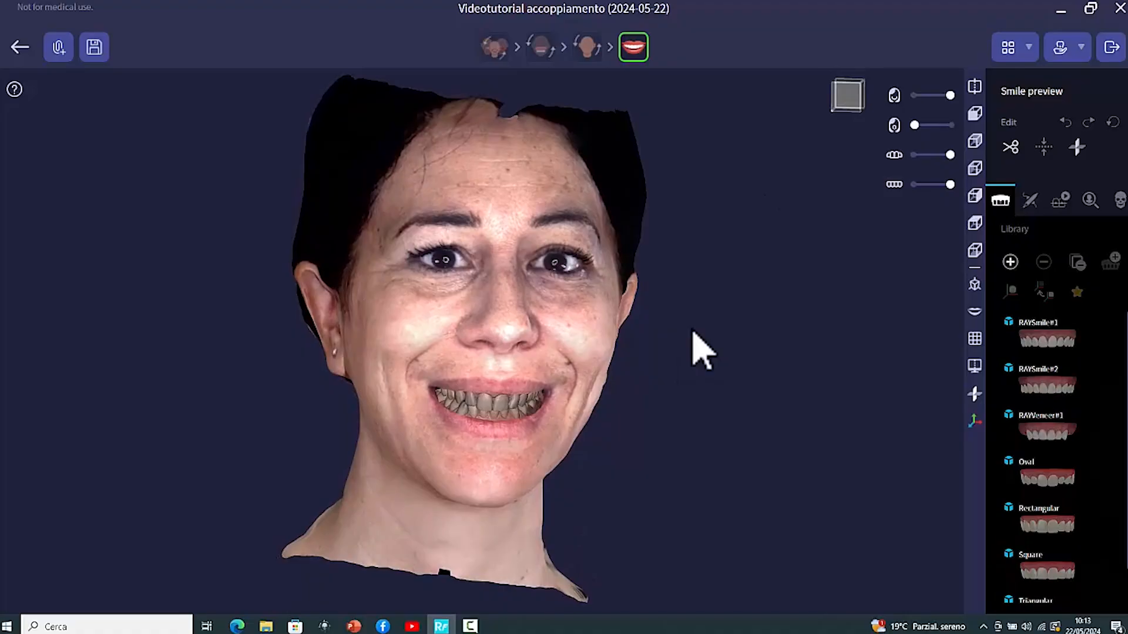
Review the reorientation reference planes on the face scan, then return to the smile preview stage
{"action": "left_click", "coordinate": [589, 53]}
{"action": "mouse_move", "coordinate": [604, 408]}
{"action": "right_mouse_down"}
{"action": "mouse_move", "coordinate": [622, 380]}
{"action": "mouse_move", "coordinate": [635, 393]}
{"action": "mouse_move", "coordinate": [735, 410]}
{"action": "mouse_move", "coordinate": [765, 398]}
{"action": "mouse_move", "coordinate": [731, 405]}
{"action": "mouse_move", "coordinate": [680, 390]}
{"action": "mouse_move", "coordinate": [652, 395]}
{"action": "mouse_move", "coordinate": [654, 411]}
{"action": "mouse_move", "coordinate": [605, 397]}
{"action": "right_mouse_up"}
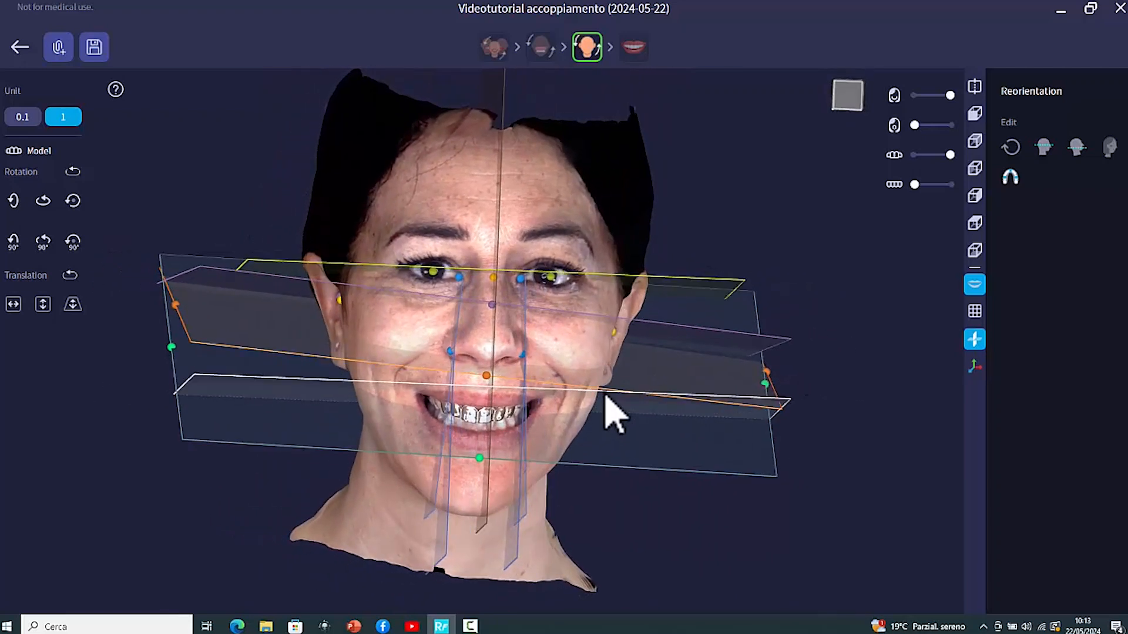
{"action": "right_click_drag", "start_coordinate": [606, 396], "coordinate": [557, 283]}
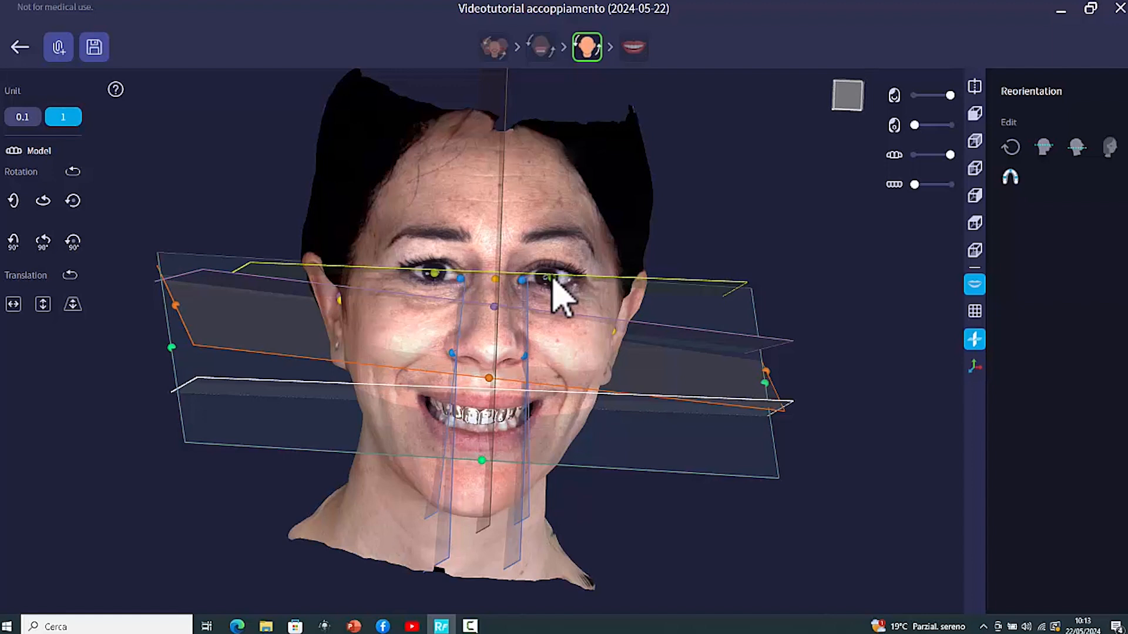
{"action": "left_click_drag", "start_coordinate": [552, 279], "coordinate": [549, 280]}
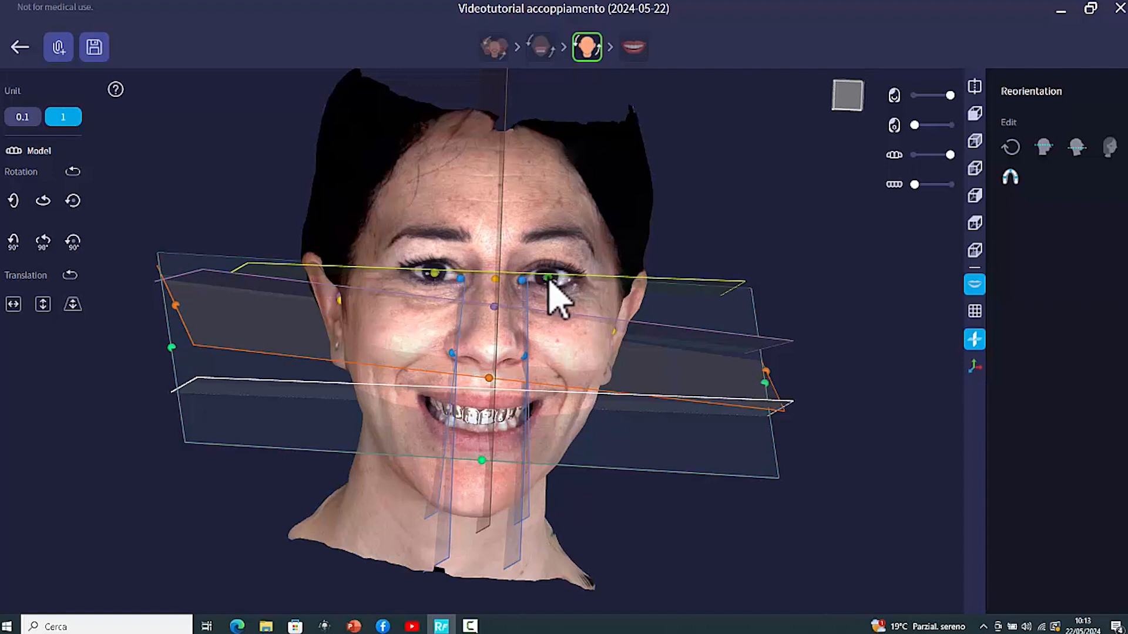
{"action": "left_click_drag", "start_coordinate": [435, 274], "coordinate": [436, 275]}
{"action": "right_click_drag", "start_coordinate": [584, 353], "coordinate": [511, 372]}
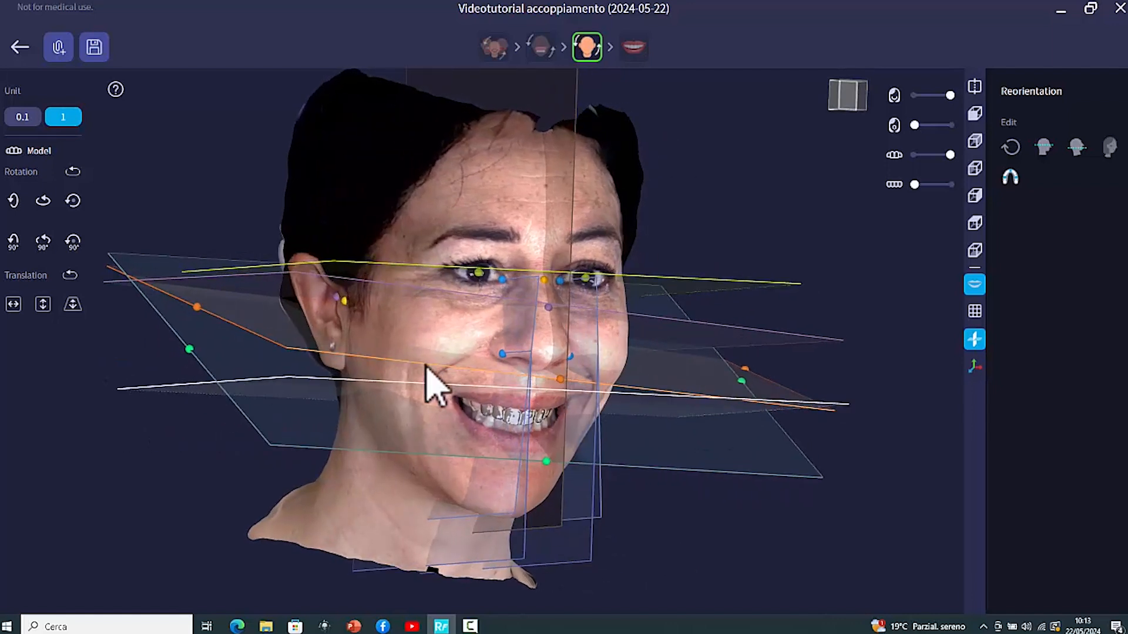
{"action": "left_click", "coordinate": [974, 250]}
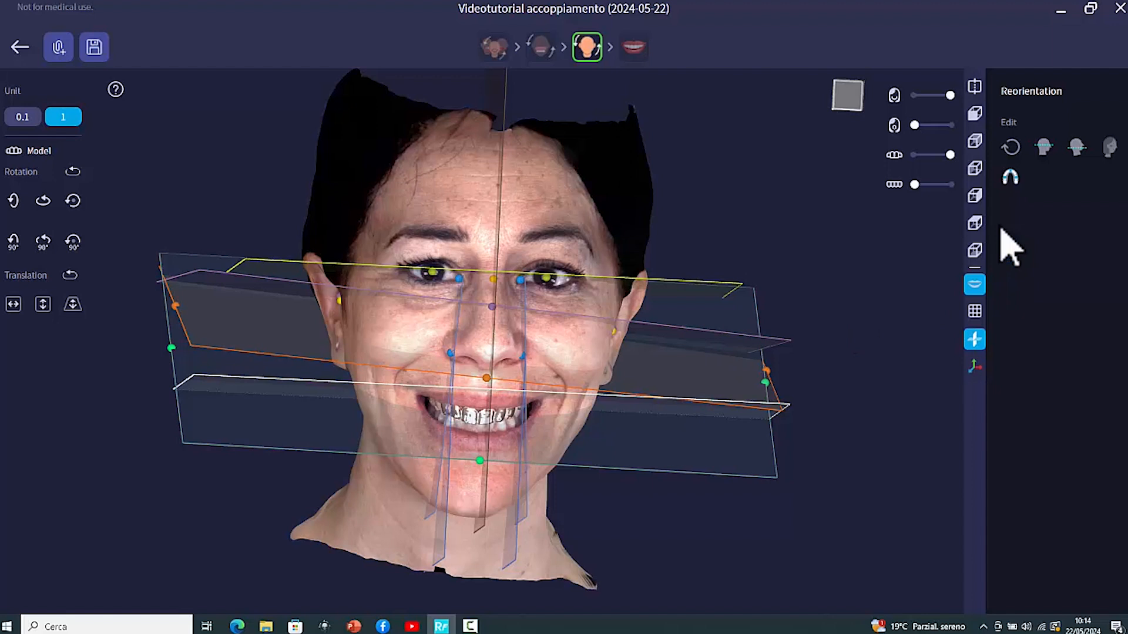
{"action": "left_click", "coordinate": [634, 48]}
{"action": "right_click_drag", "start_coordinate": [505, 341], "coordinate": [551, 342]}
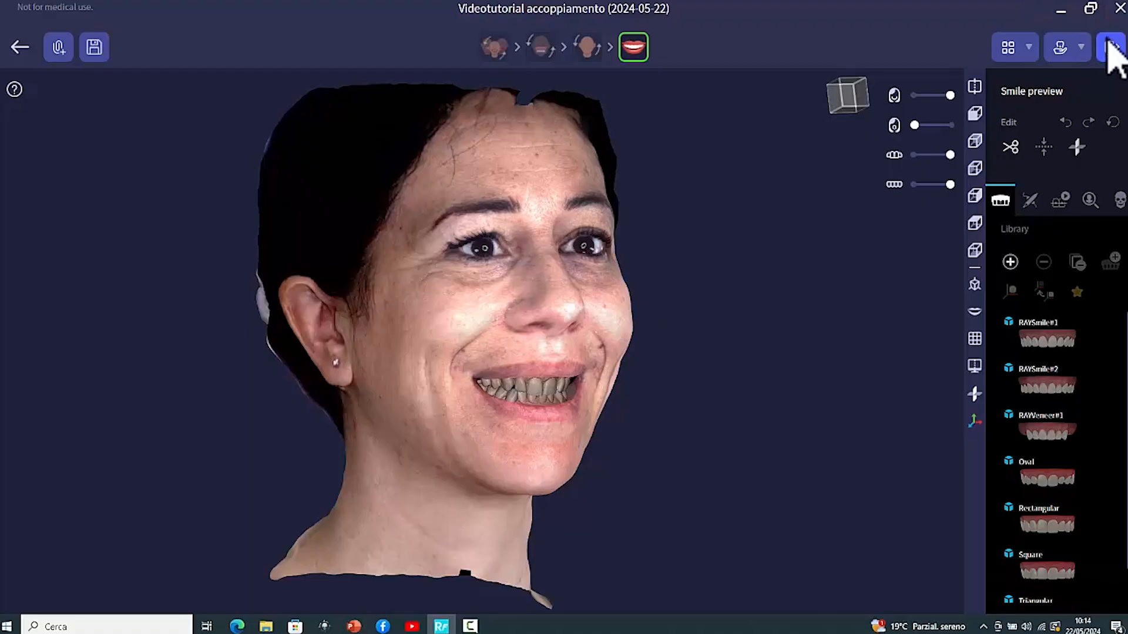
Export the smile, retraction, upper and lower jaw data for 3Shape to the Desktop videotutorial folder, aligned to IOS
{"action": "left_click", "coordinate": [1111, 47]}
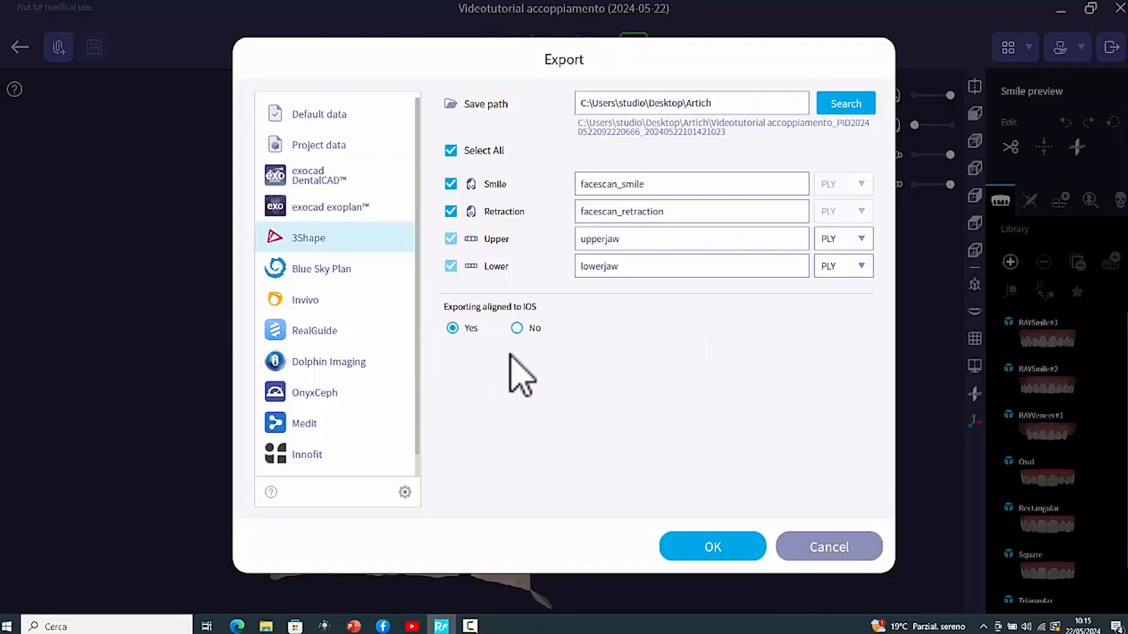
{"action": "left_click", "coordinate": [849, 104]}
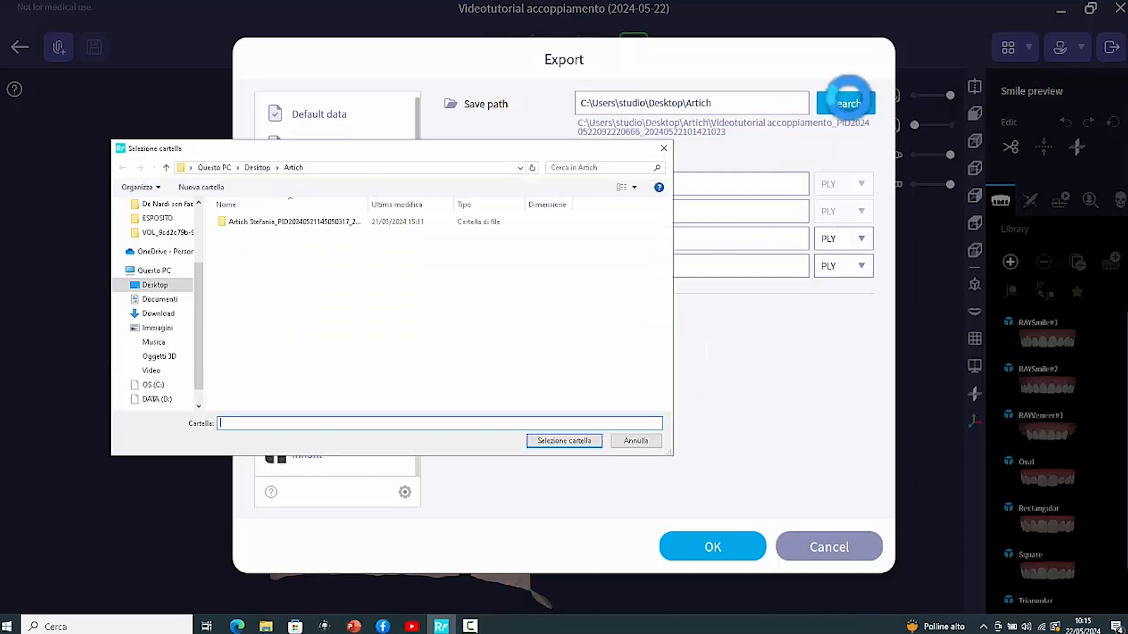
{"action": "scroll", "coordinate": [196, 252], "scroll_direction": "up", "scroll_amount": 3}
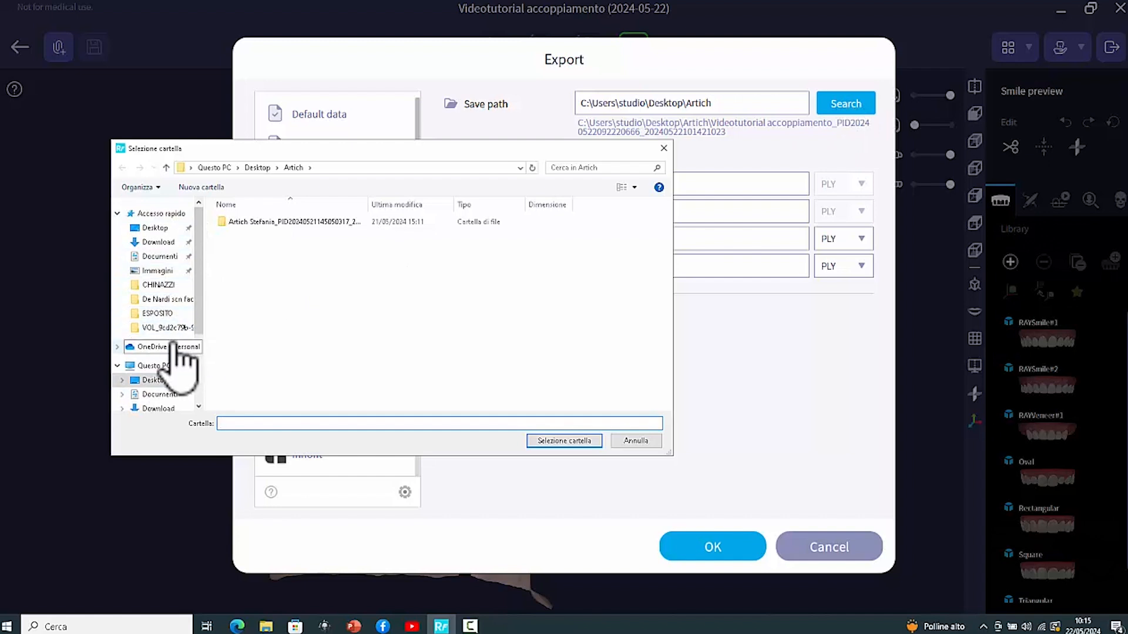
{"action": "left_click", "coordinate": [155, 229]}
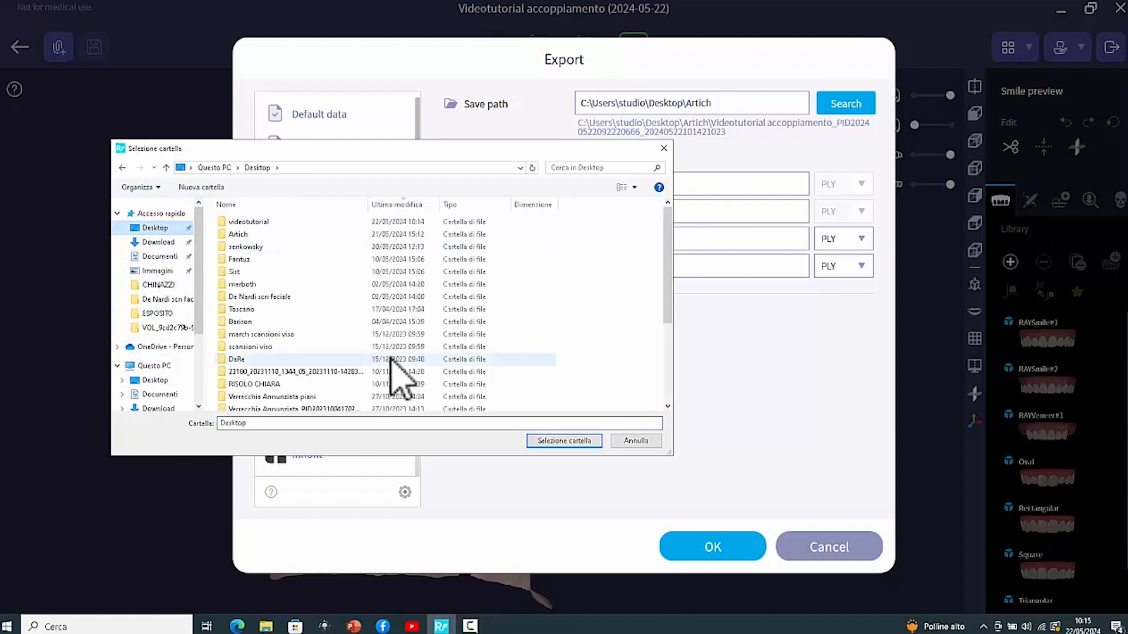
{"action": "left_click", "coordinate": [257, 222]}
{"action": "left_click", "coordinate": [573, 442]}
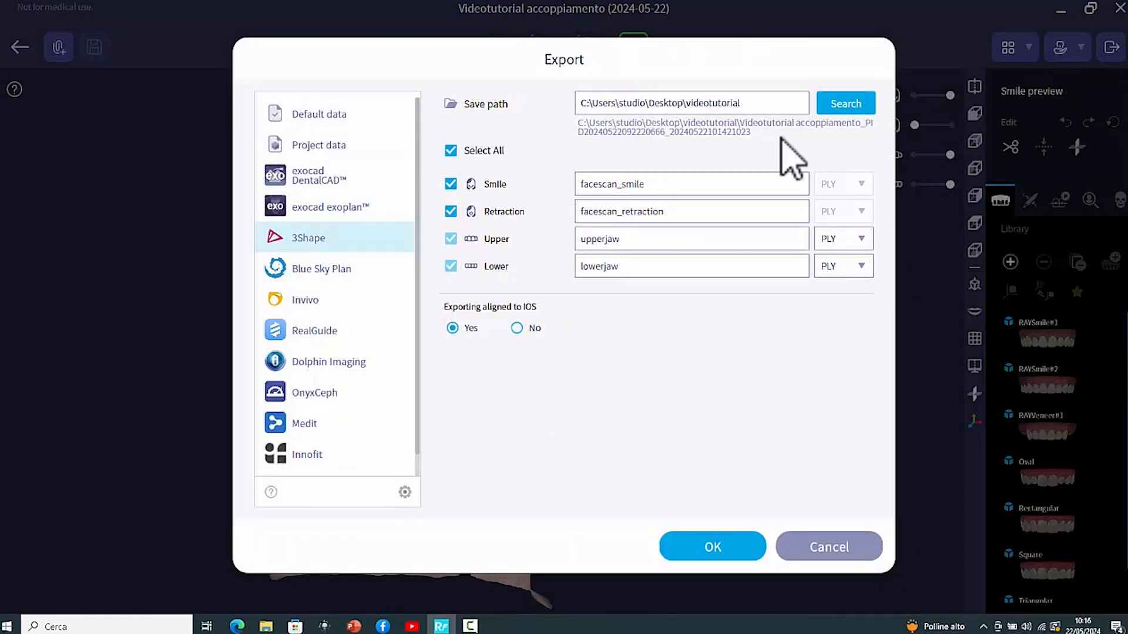
{"action": "left_click", "coordinate": [735, 548]}
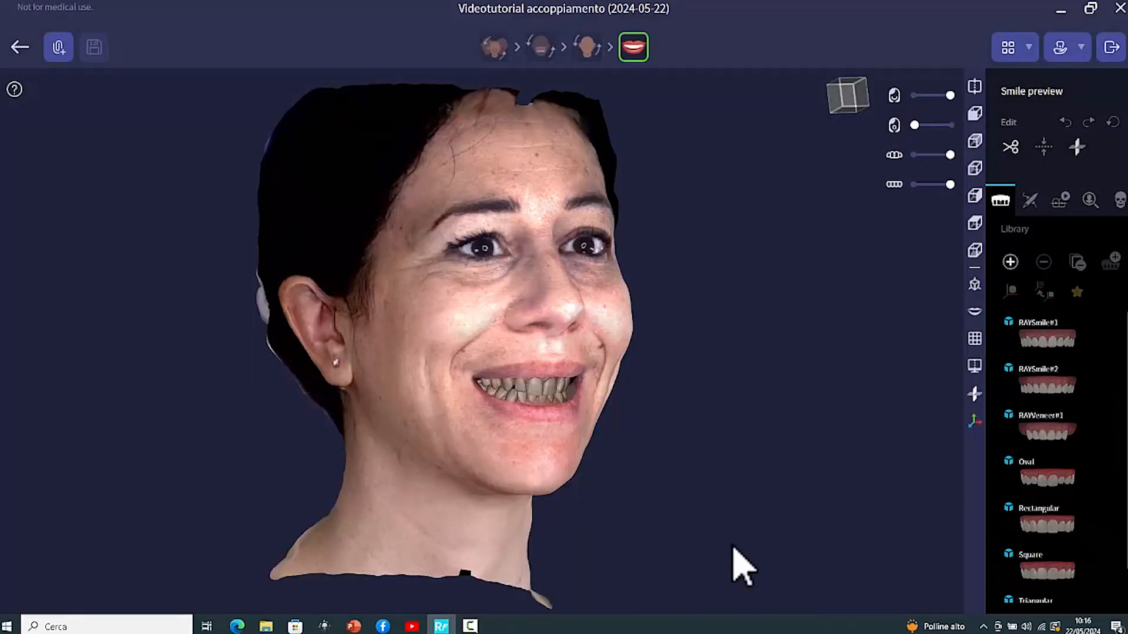
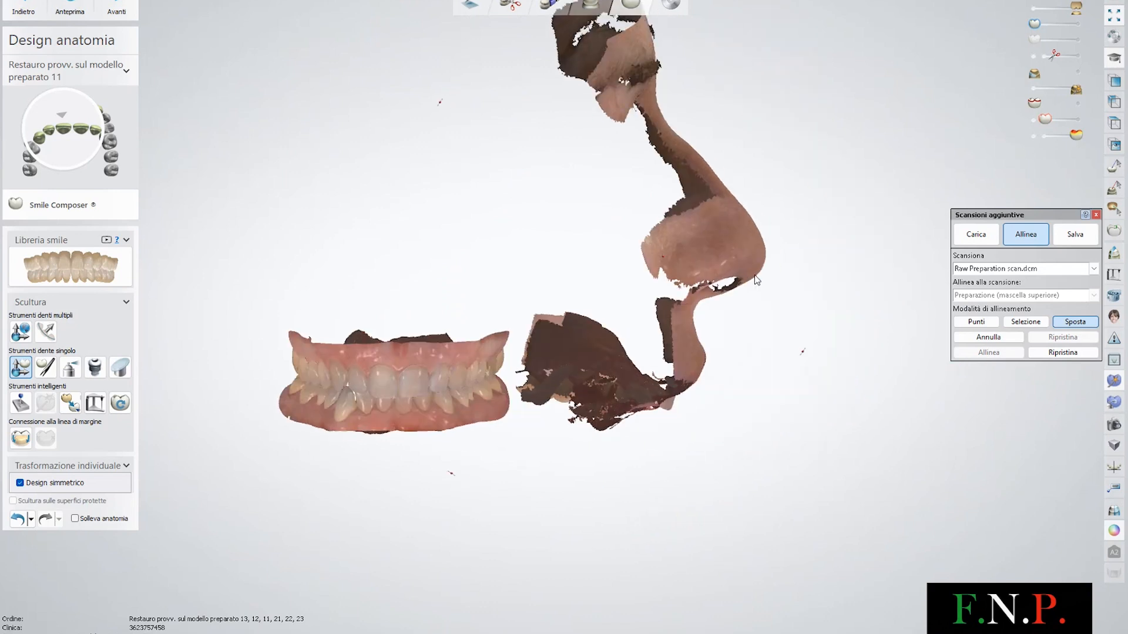
Inspect the retraction scan and the preparation models from several angles
{"action": "left_click_drag", "start_coordinate": [668, 349], "coordinate": [810, 291]}
{"action": "right_click_drag", "start_coordinate": [774, 282], "coordinate": [523, 204]}
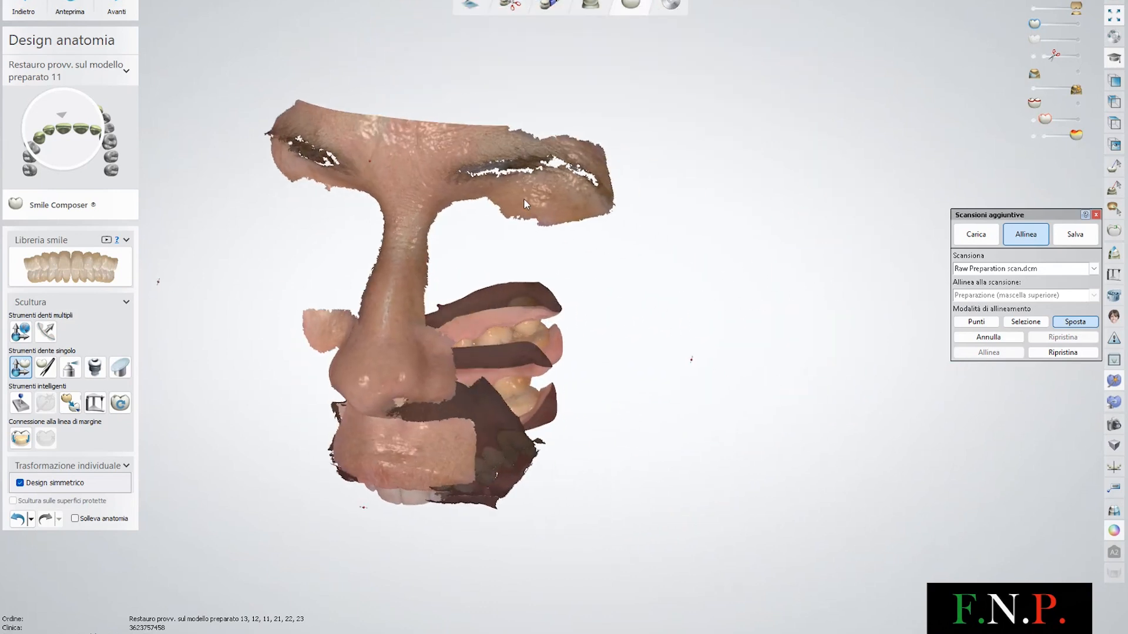
{"action": "right_click_drag", "start_coordinate": [404, 203], "coordinate": [911, 224]}
{"action": "left_click", "coordinate": [1034, 7]}
{"action": "right_click_drag", "start_coordinate": [629, 458], "coordinate": [612, 345]}
{"action": "middle_click_drag", "start_coordinate": [593, 608], "coordinate": [679, 433]}
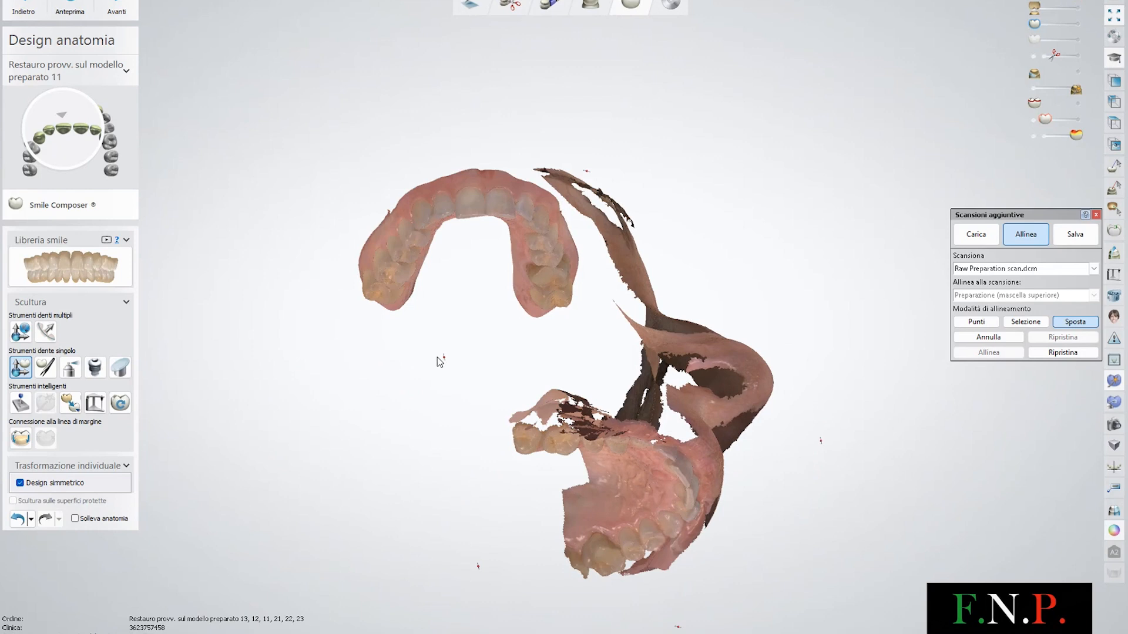
{"action": "left_click_drag", "start_coordinate": [443, 357], "coordinate": [610, 495]}
{"action": "left_click_drag", "start_coordinate": [594, 423], "coordinate": [745, 280]}
{"action": "left_click_drag", "start_coordinate": [630, 429], "coordinate": [741, 411]}
{"action": "left_click_drag", "start_coordinate": [761, 295], "coordinate": [732, 269]}
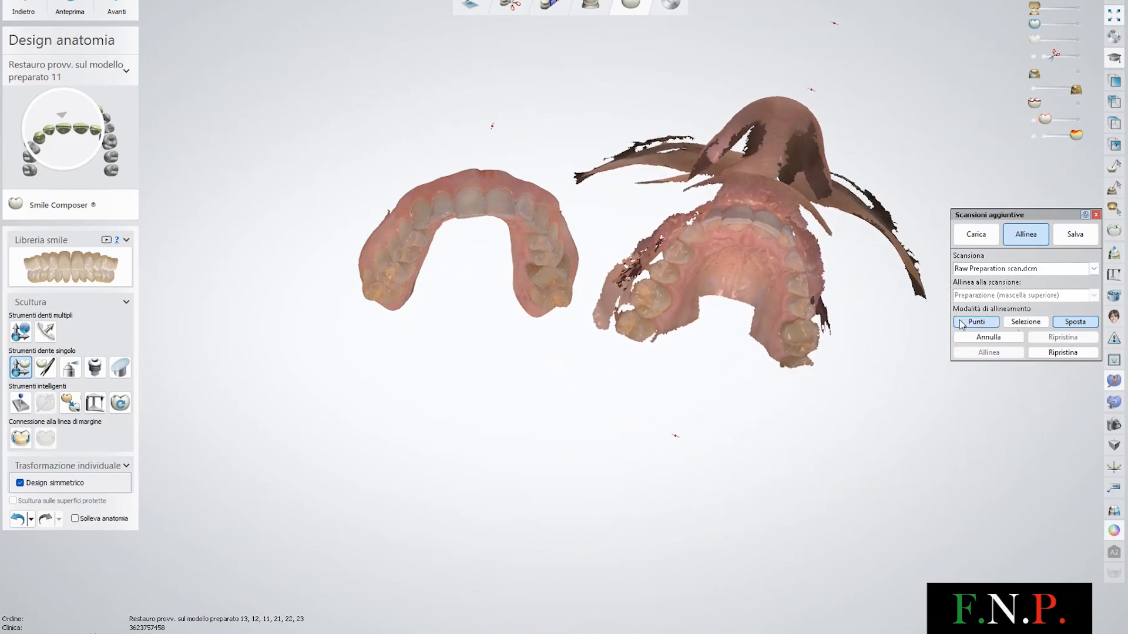
Switch the additional-scan alignment to point mode and turn off the texture display
{"action": "left_click", "coordinate": [977, 321]}
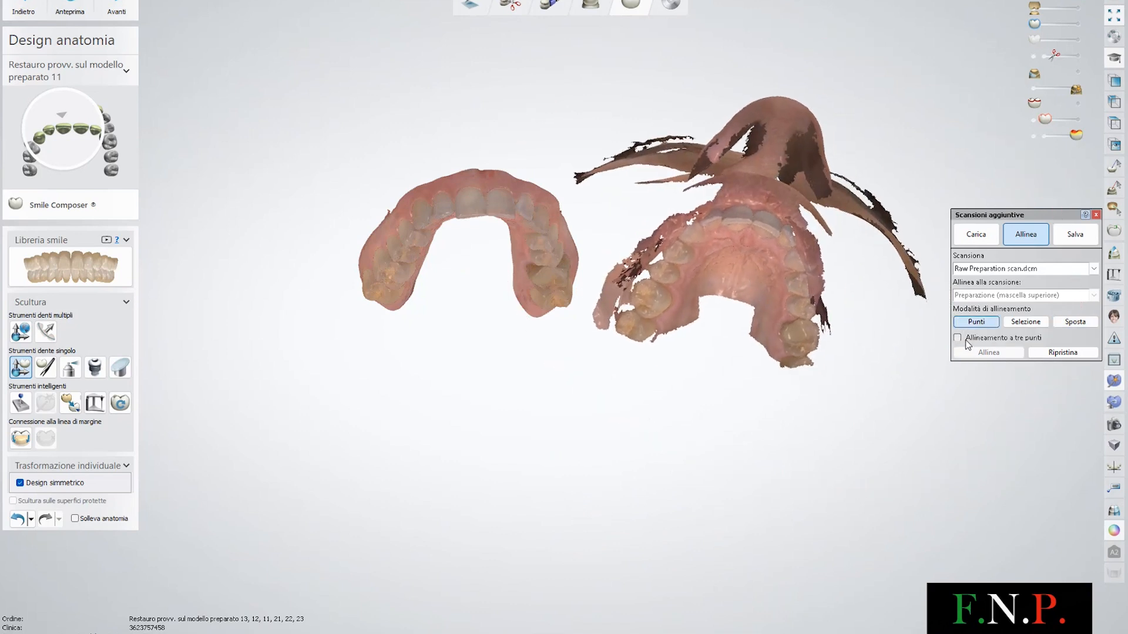
{"action": "left_click", "coordinate": [1114, 532]}
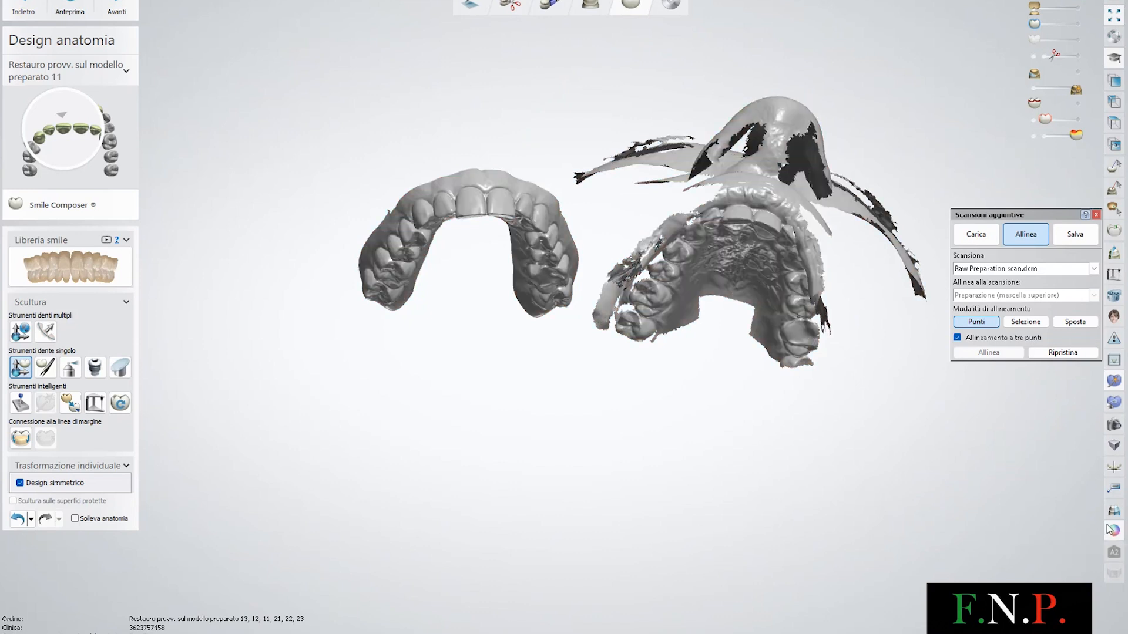
{"action": "scroll", "coordinate": [717, 269], "scroll_direction": "up", "scroll_amount": 3}
{"action": "scroll", "coordinate": [715, 247], "scroll_direction": "up", "scroll_amount": 3}
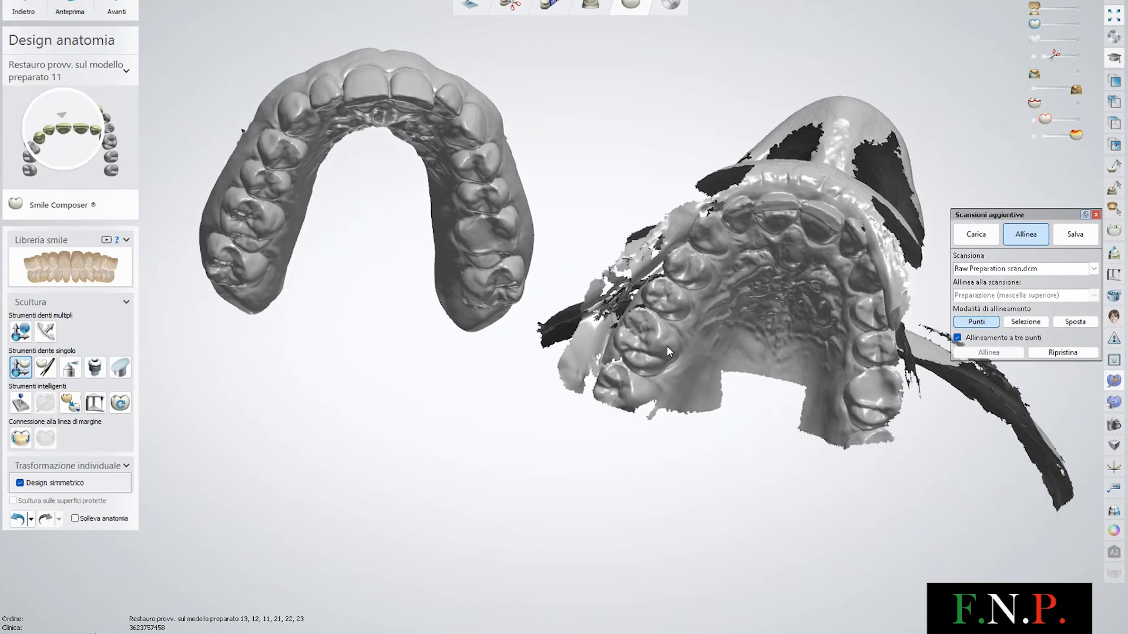
Pick three matching points on the retraction scan and the upper preparation model, then align them
{"action": "left_click", "coordinate": [656, 342]}
{"action": "scroll", "coordinate": [618, 317], "scroll_direction": "up", "scroll_amount": 1}
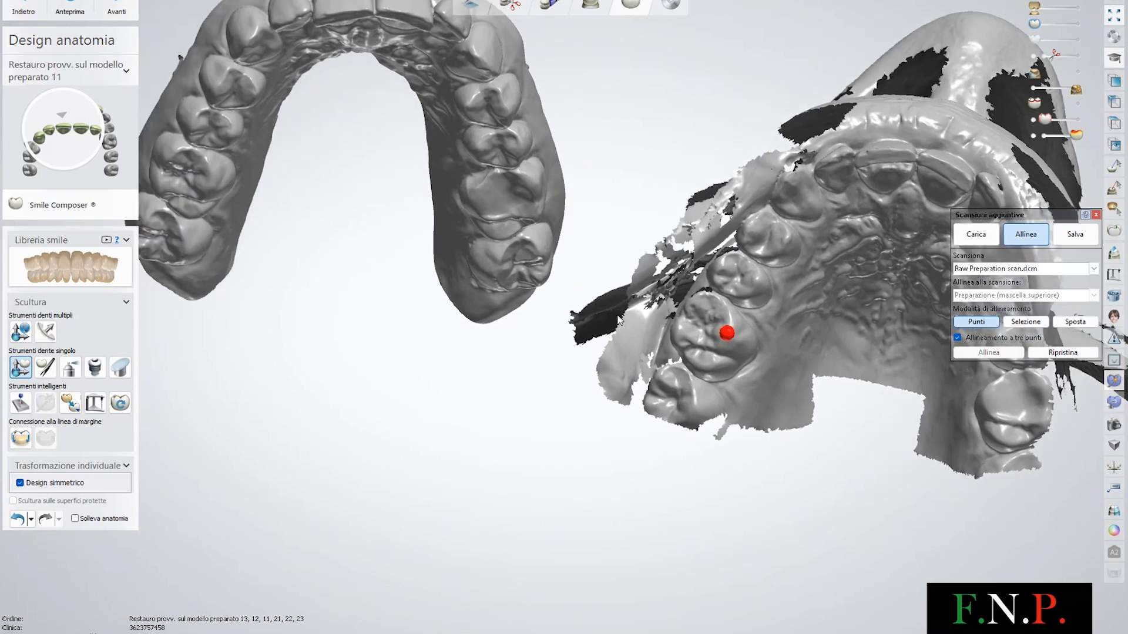
{"action": "right_click_drag", "start_coordinate": [265, 220], "coordinate": [584, 235]}
{"action": "right_click_drag", "start_coordinate": [311, 7], "coordinate": [708, 177]}
{"action": "left_click", "coordinate": [815, 233]}
{"action": "right_click_drag", "start_coordinate": [815, 233], "coordinate": [851, 397]}
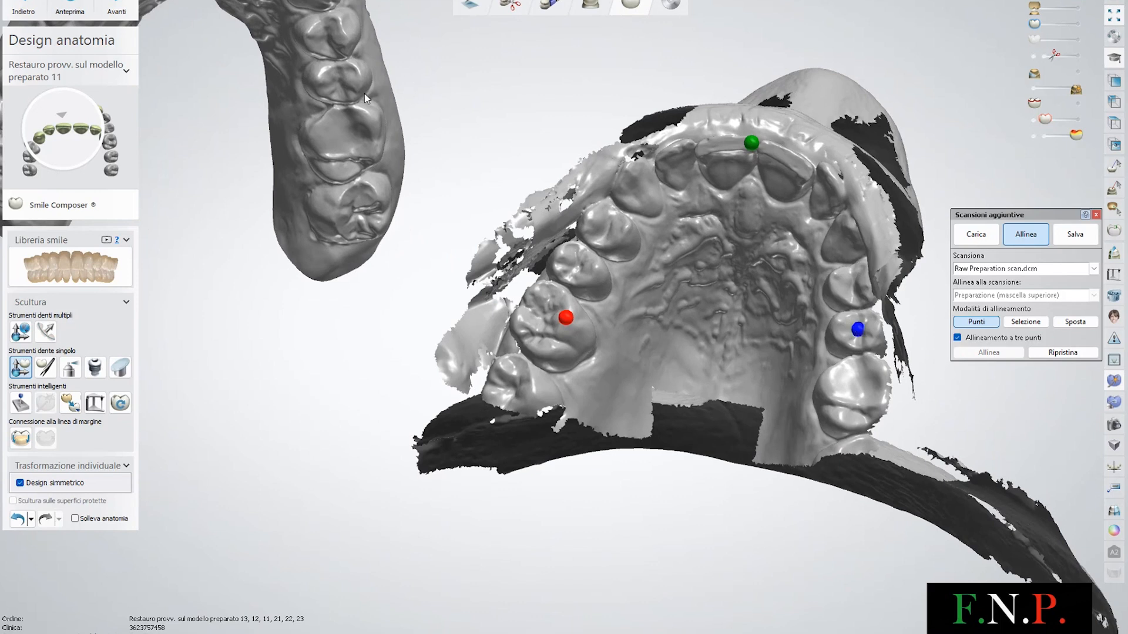
{"action": "left_click", "coordinate": [339, 85]}
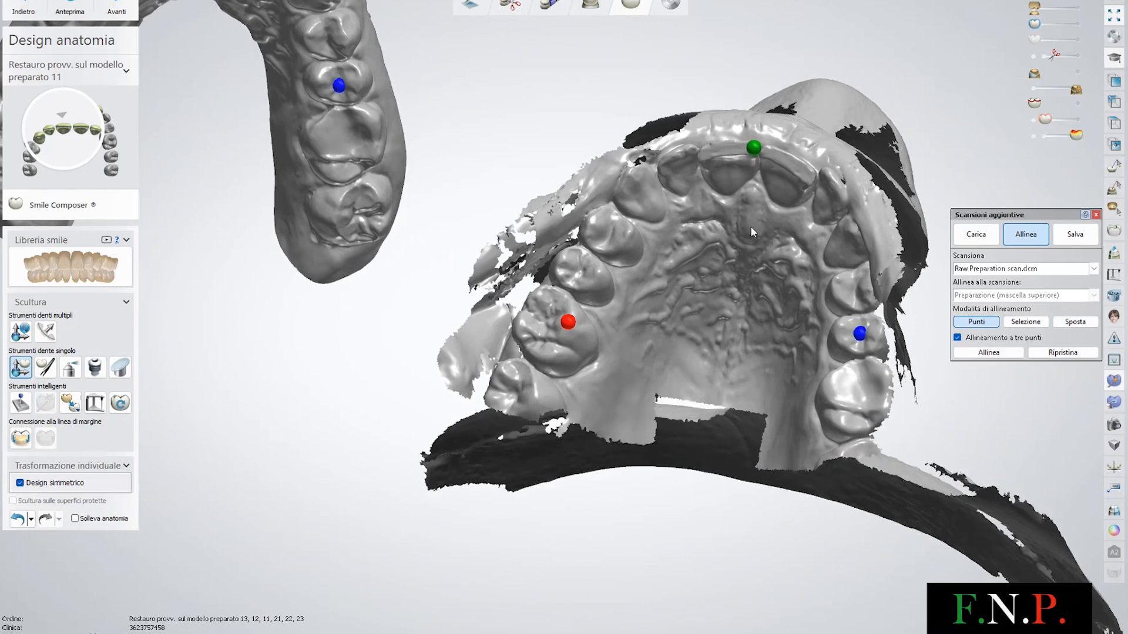
{"action": "left_click", "coordinate": [990, 353]}
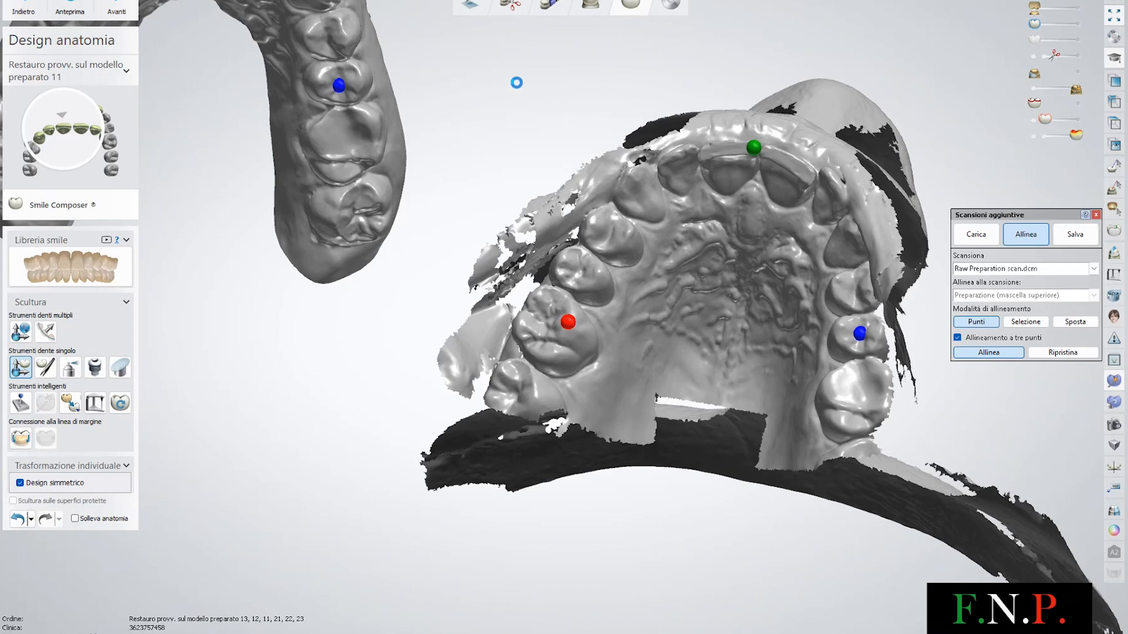
{"action": "right_click_drag", "start_coordinate": [570, 125], "coordinate": [579, 243]}
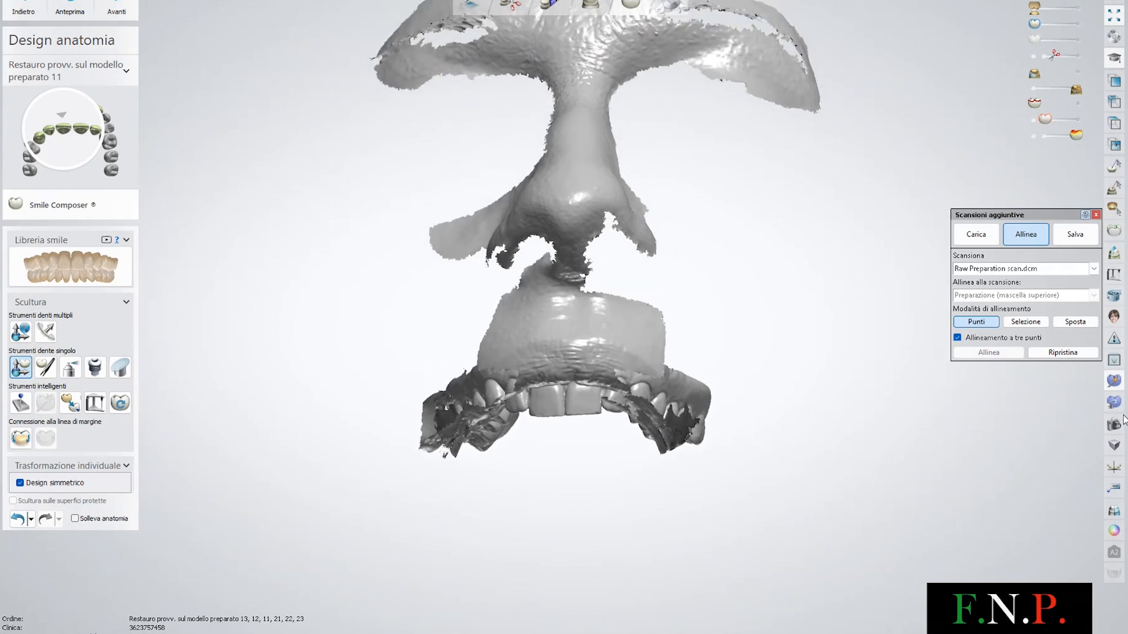
Restore the texture and check the retraction scan alignment with a 2D cross-section through the midline
{"action": "left_click", "coordinate": [1115, 530]}
{"action": "right_click_drag", "start_coordinate": [763, 261], "coordinate": [740, 241]}
{"action": "middle_click_drag", "start_coordinate": [891, 202], "coordinate": [803, 266]}
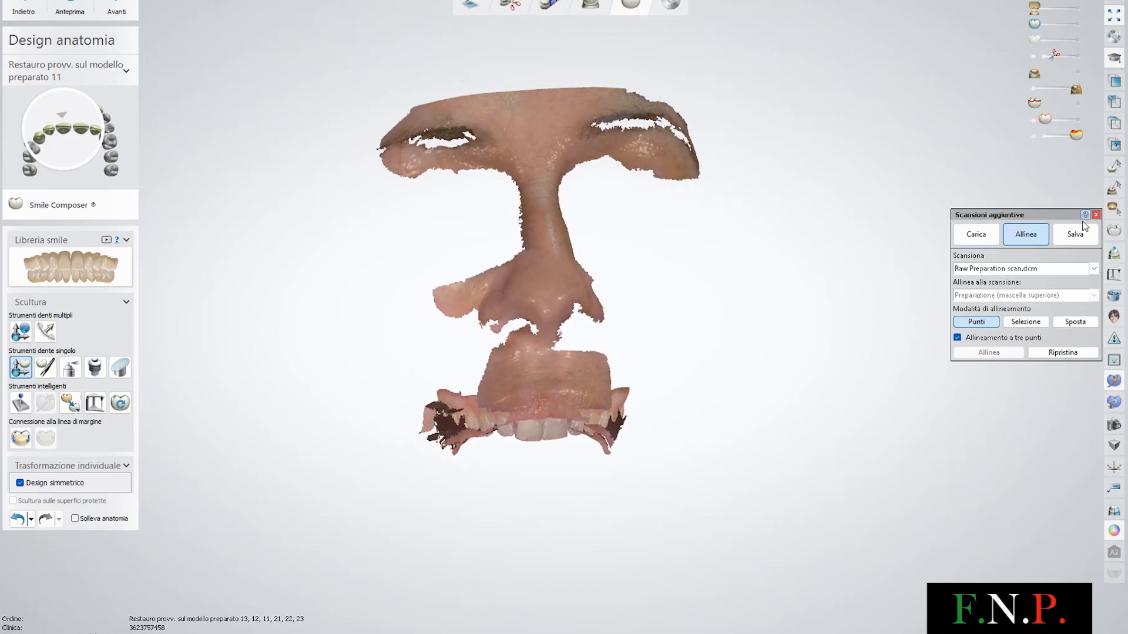
{"action": "left_click", "coordinate": [1114, 254]}
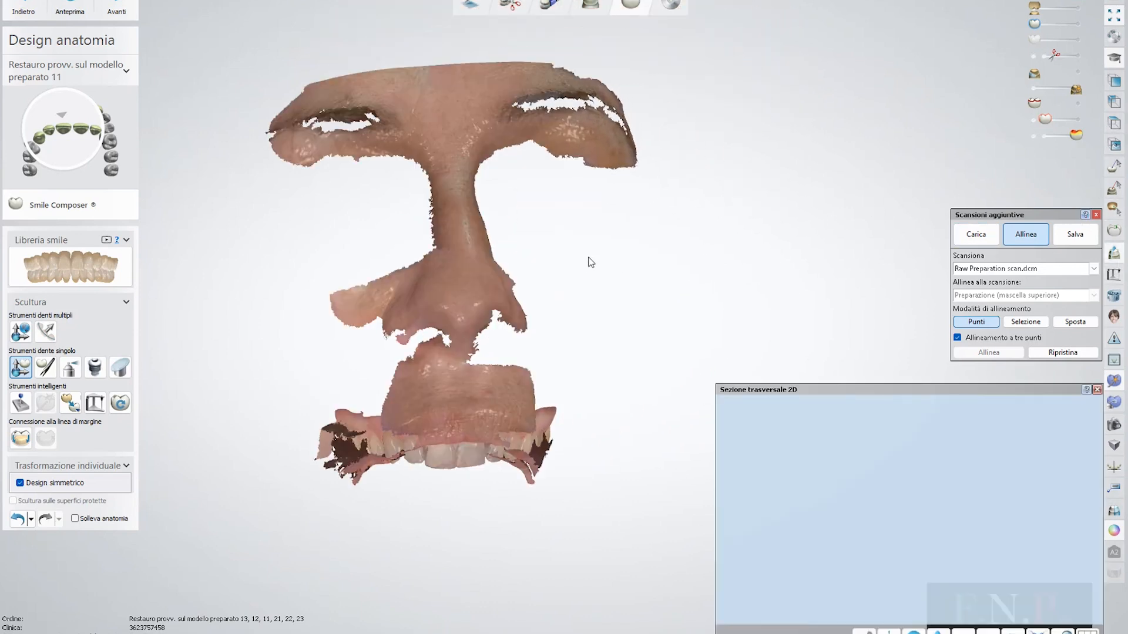
{"action": "scroll", "coordinate": [591, 263], "scroll_direction": "up", "scroll_amount": 2}
{"action": "right_click_drag", "start_coordinate": [601, 249], "coordinate": [594, 222]}
{"action": "right_click_drag", "start_coordinate": [527, 339], "coordinate": [510, 343]}
{"action": "left_click_drag", "start_coordinate": [510, 343], "coordinate": [508, 531]}
{"action": "scroll", "coordinate": [886, 569], "scroll_direction": "up", "scroll_amount": 2}
{"action": "middle_click_drag", "start_coordinate": [886, 569], "coordinate": [862, 477]}
{"action": "scroll", "coordinate": [871, 531], "scroll_direction": "up", "scroll_amount": 2}
{"action": "scroll", "coordinate": [861, 546], "scroll_direction": "up", "scroll_amount": 3}
{"action": "scroll", "coordinate": [891, 544], "scroll_direction": "up", "scroll_amount": 3}
{"action": "middle_click_drag", "start_coordinate": [891, 544], "coordinate": [885, 488]}
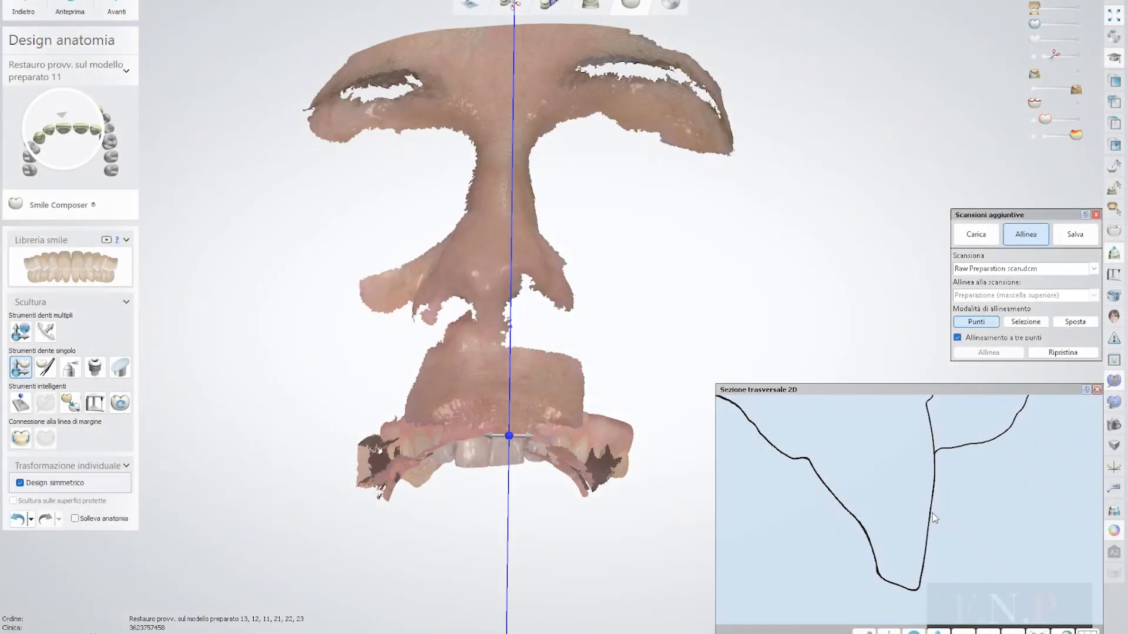
{"action": "middle_click_drag", "start_coordinate": [932, 513], "coordinate": [988, 486]}
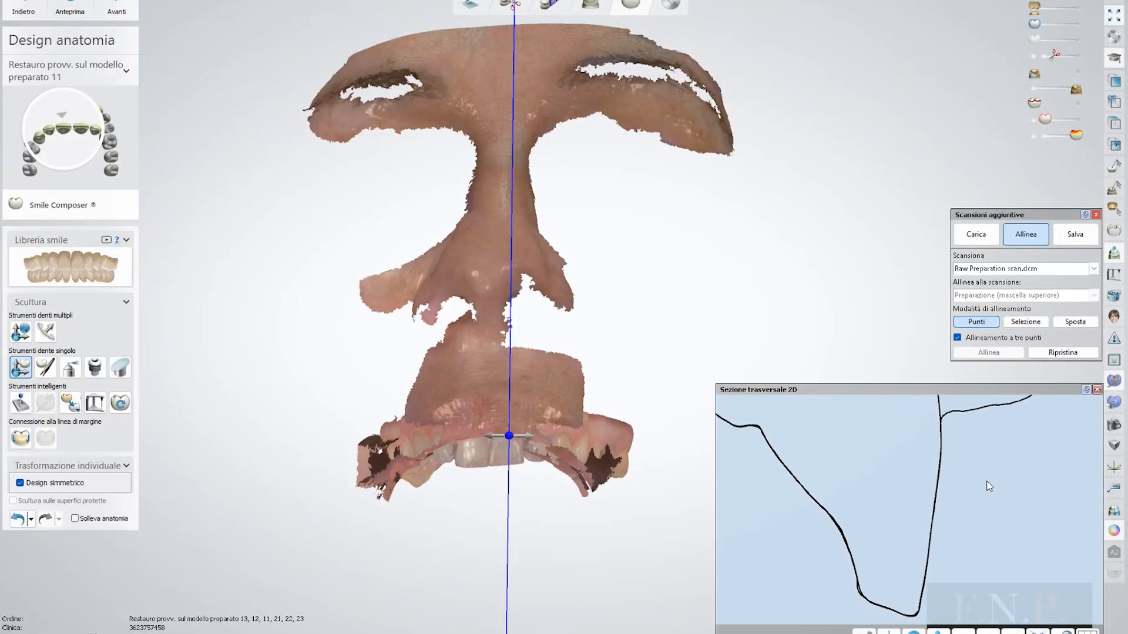
{"action": "left_click", "coordinate": [1097, 390]}
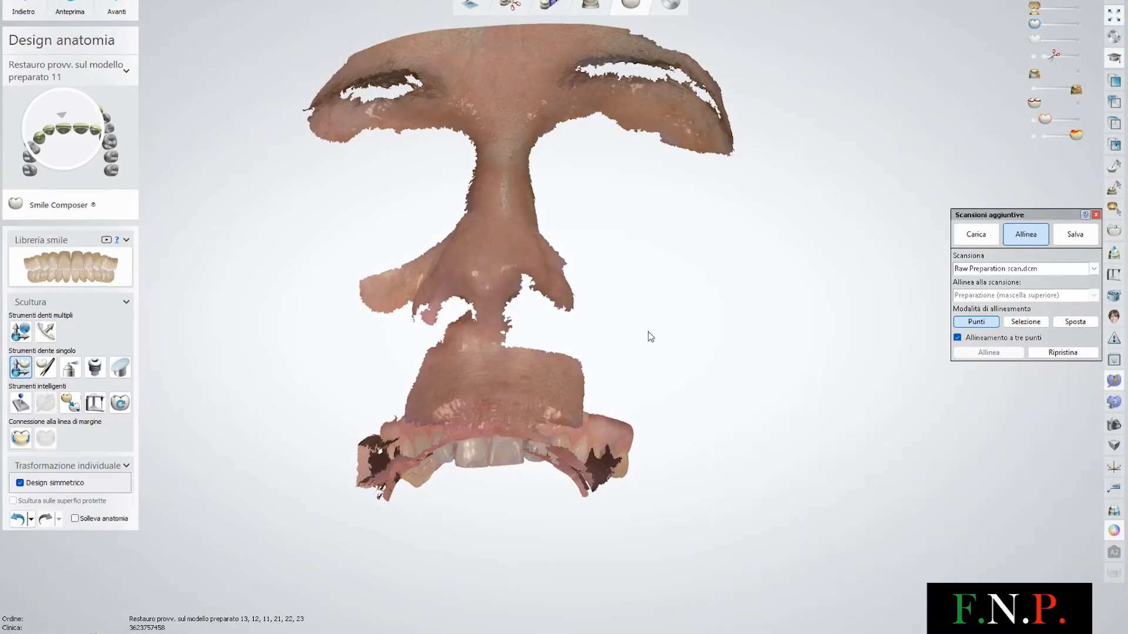
Hide the digital impression and load the Smile.ply face scan as an additional scan
{"action": "scroll", "coordinate": [648, 331], "scroll_direction": "down", "scroll_amount": 2}
{"action": "middle_click_drag", "start_coordinate": [694, 316], "coordinate": [712, 355]}
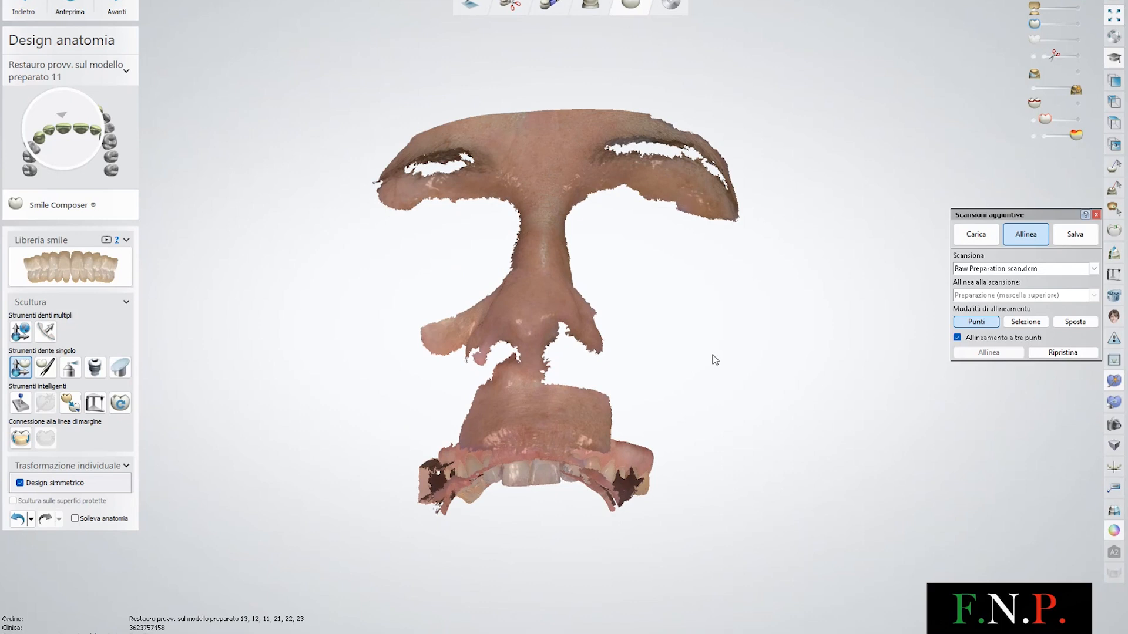
{"action": "left_click", "coordinate": [1029, 3]}
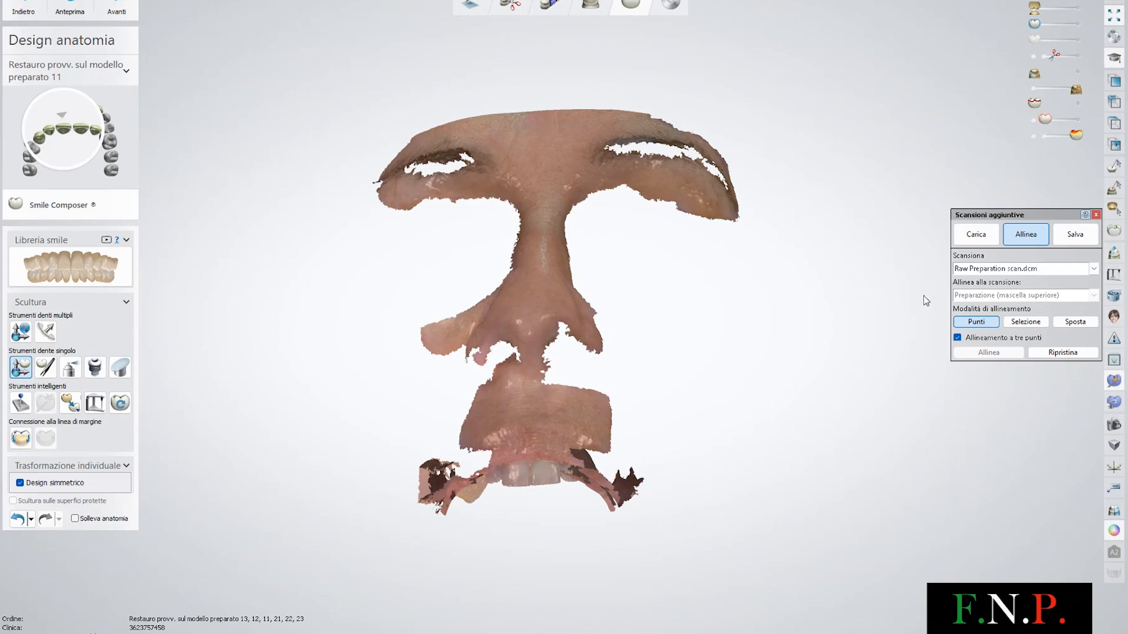
{"action": "left_click", "coordinate": [964, 236]}
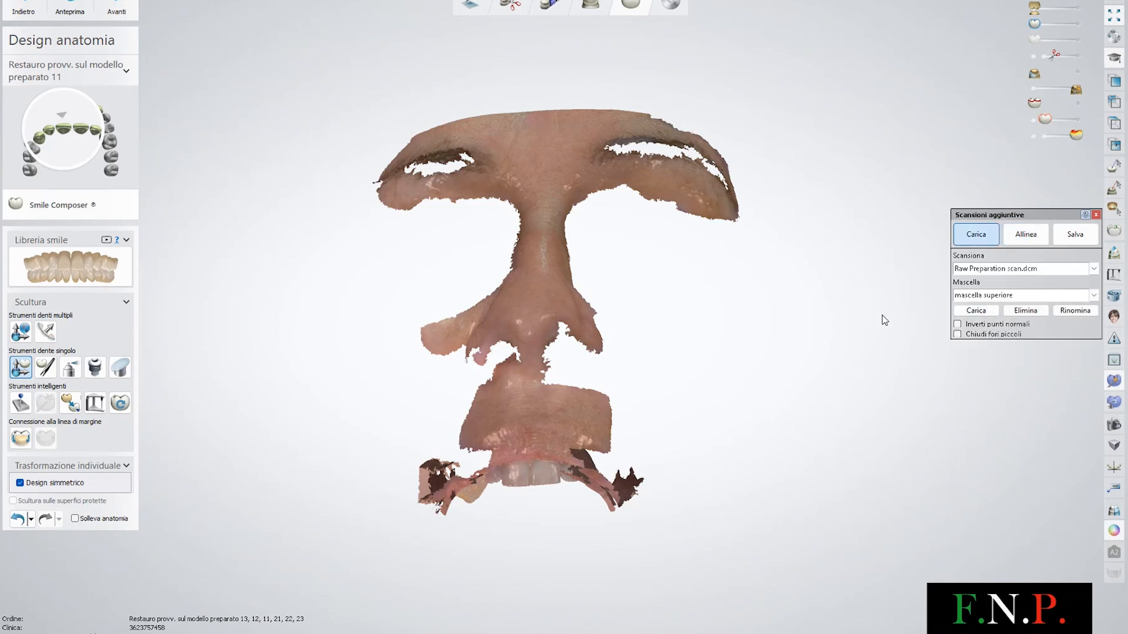
{"action": "left_click", "coordinate": [958, 314]}
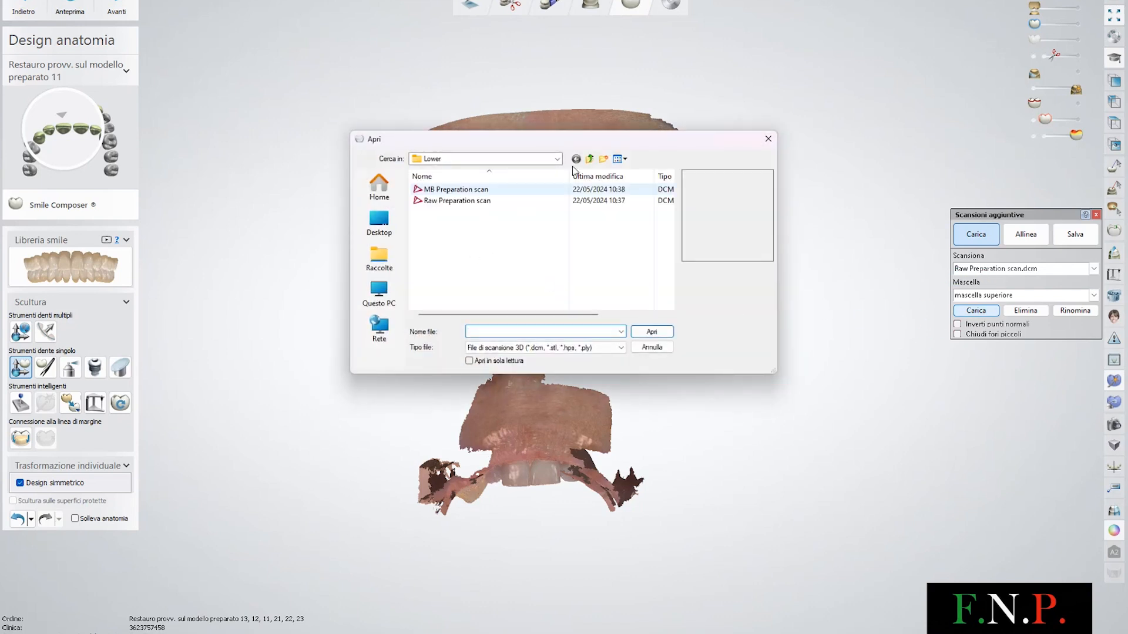
{"action": "left_click", "coordinate": [590, 160]}
{"action": "left_click", "coordinate": [590, 160]}
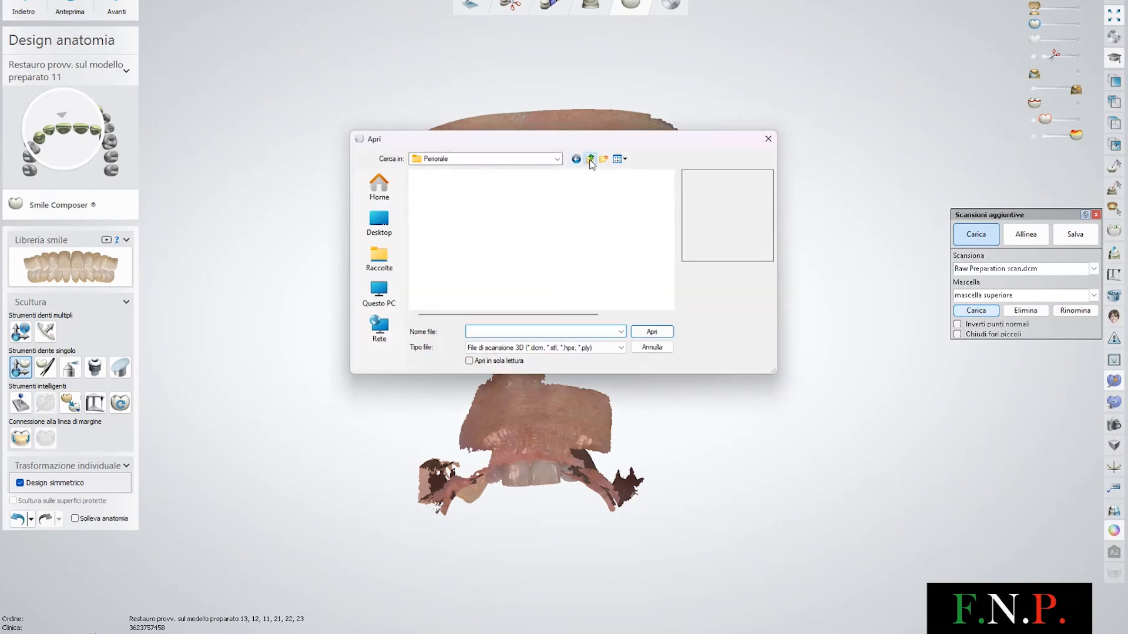
{"action": "left_click", "coordinate": [589, 159]}
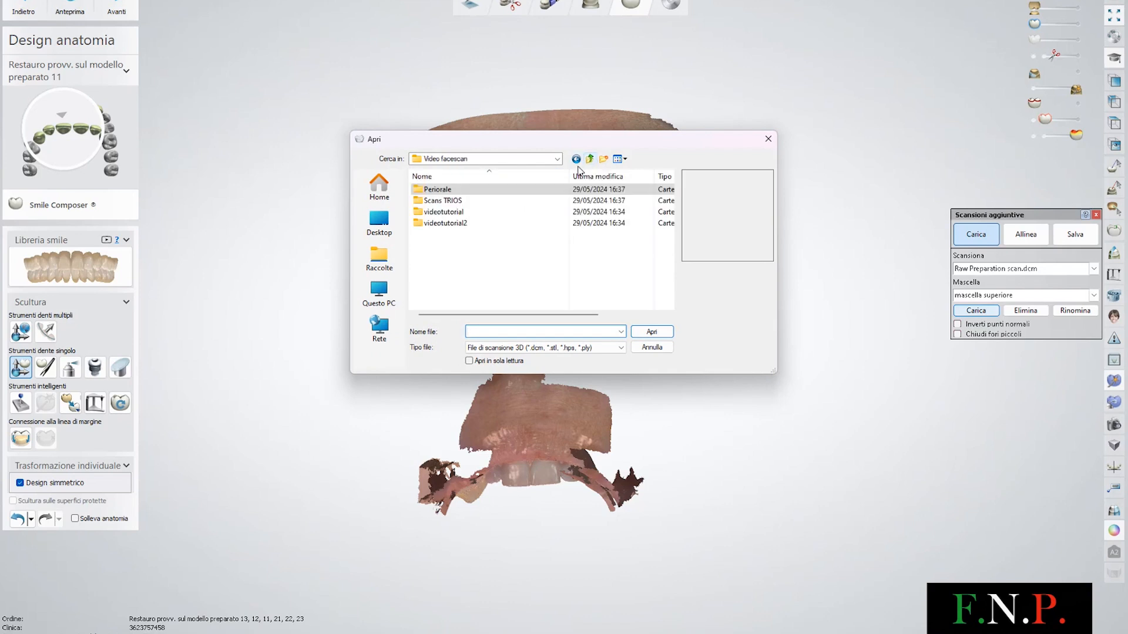
{"action": "double_click", "coordinate": [493, 225]}
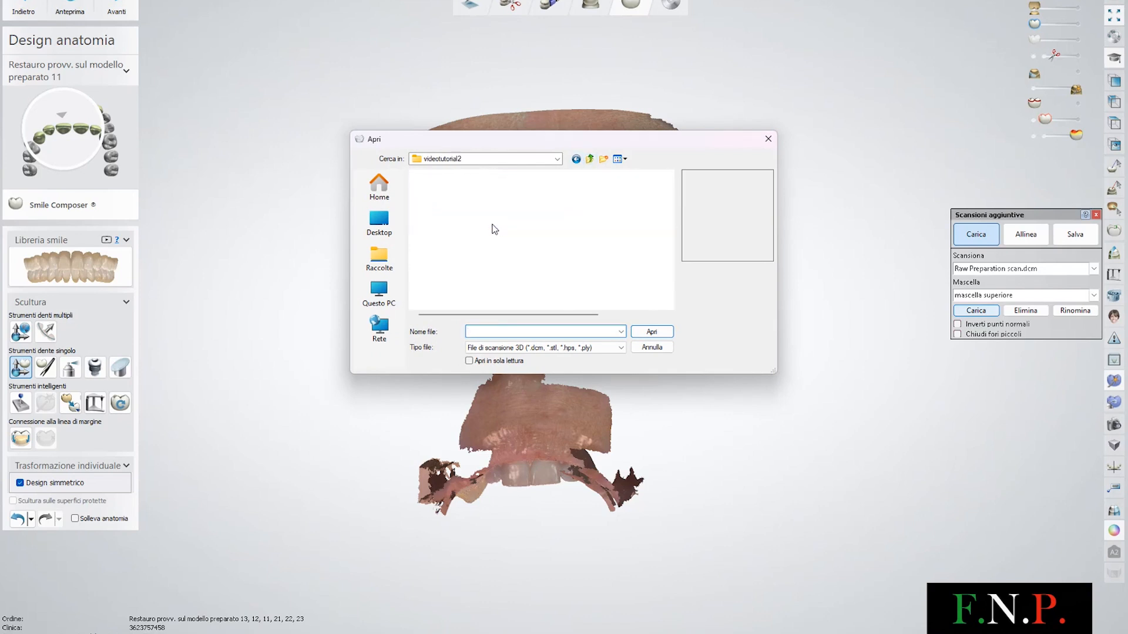
{"action": "double_click", "coordinate": [481, 191]}
{"action": "left_click", "coordinate": [477, 212]}
{"action": "left_click", "coordinate": [647, 332]}
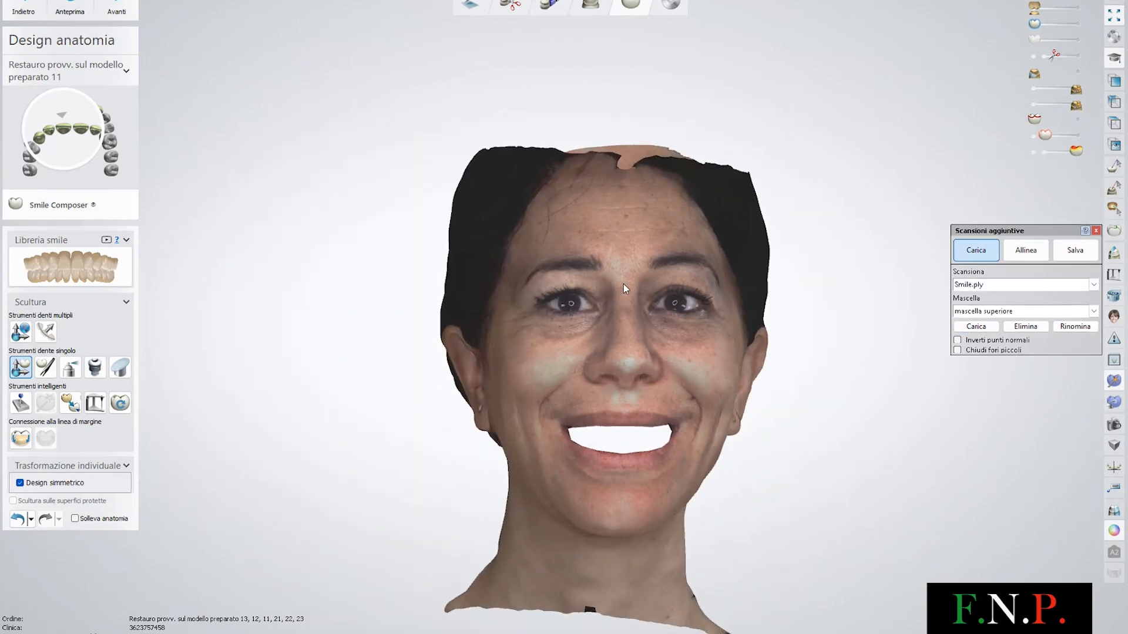
Align Smile.ply to the Raw Preparation scan with three matching points on the brows and nose tip
{"action": "right_click_drag", "start_coordinate": [623, 284], "coordinate": [658, 352]}
{"action": "left_click", "coordinate": [1075, 10]}
{"action": "left_click_drag", "start_coordinate": [1080, 3], "coordinate": [1084, 3]}
{"action": "right_click_drag", "start_coordinate": [734, 245], "coordinate": [692, 330]}
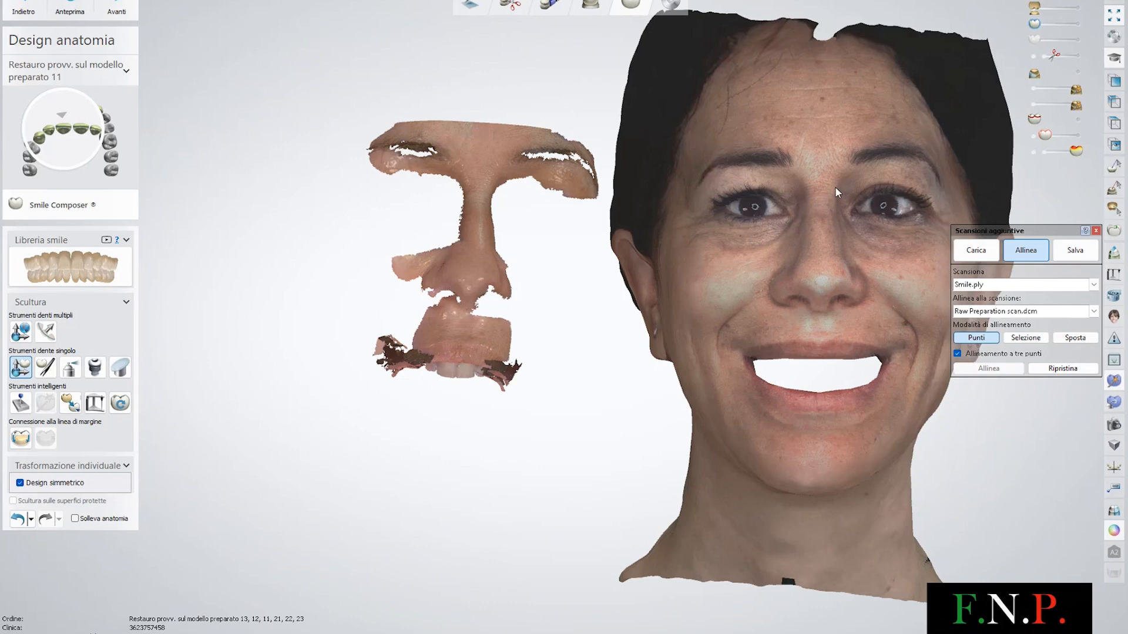
{"action": "right_click_drag", "start_coordinate": [826, 184], "coordinate": [763, 153], "text": "ctrl"}
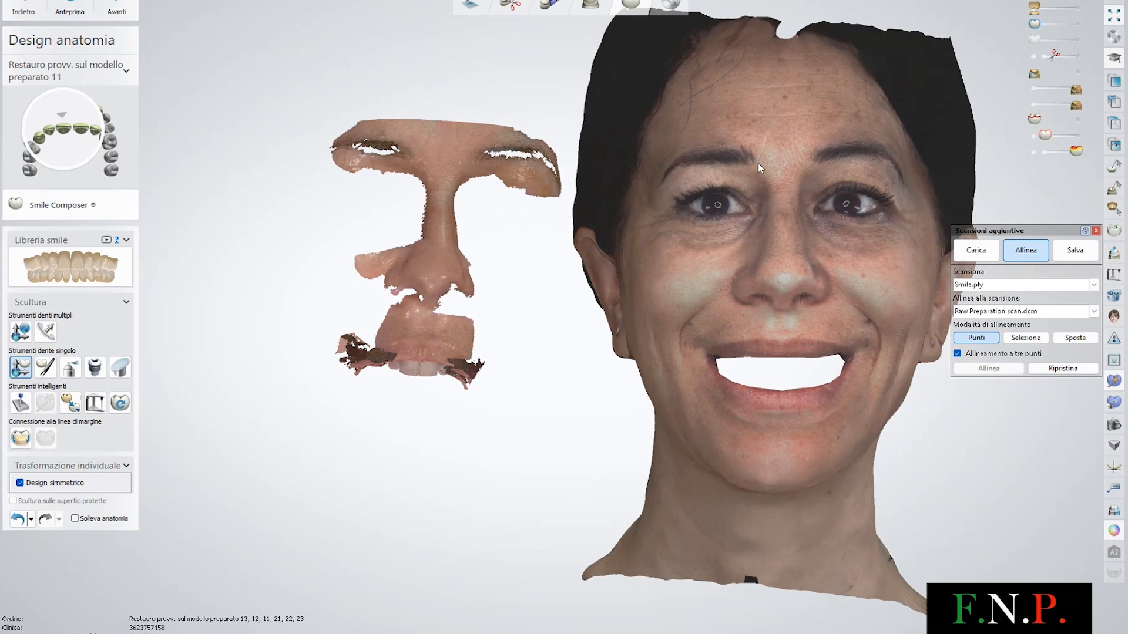
{"action": "scroll", "coordinate": [758, 163], "scroll_direction": "up", "scroll_amount": 2}
{"action": "left_click", "coordinate": [756, 161]}
{"action": "right_click_drag", "start_coordinate": [509, 149], "coordinate": [464, 167]}
{"action": "right_click_drag", "start_coordinate": [728, 182], "coordinate": [758, 189]}
{"action": "left_click", "coordinate": [821, 163]}
{"action": "left_click", "coordinate": [435, 156]}
{"action": "left_click", "coordinate": [787, 320]}
{"action": "left_click", "coordinate": [373, 317]}
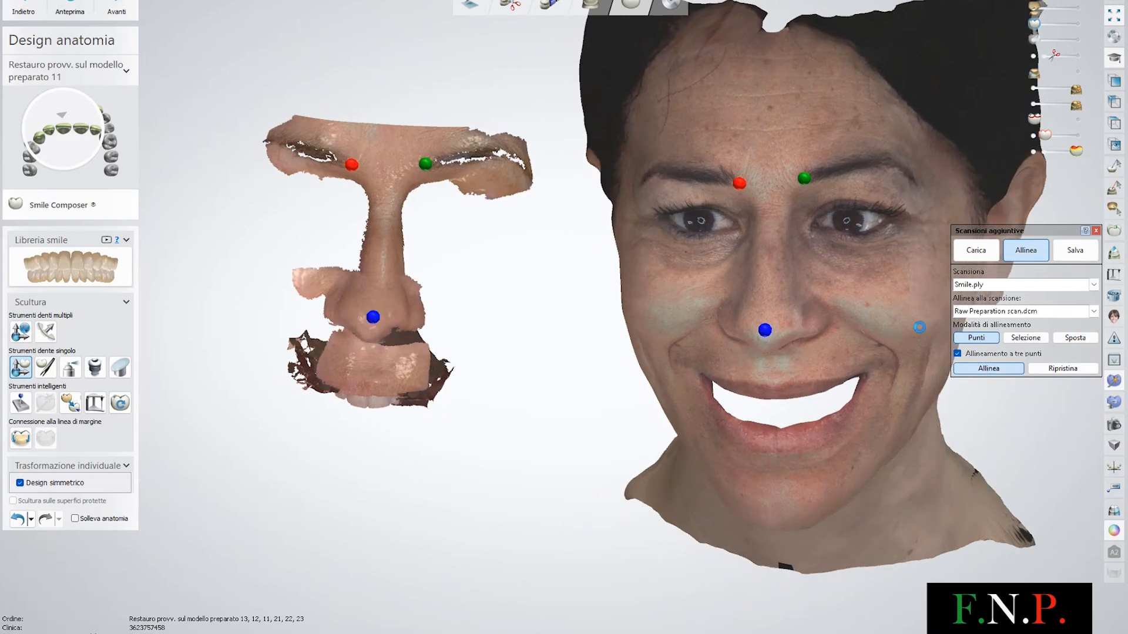
{"action": "left_click", "coordinate": [989, 368]}
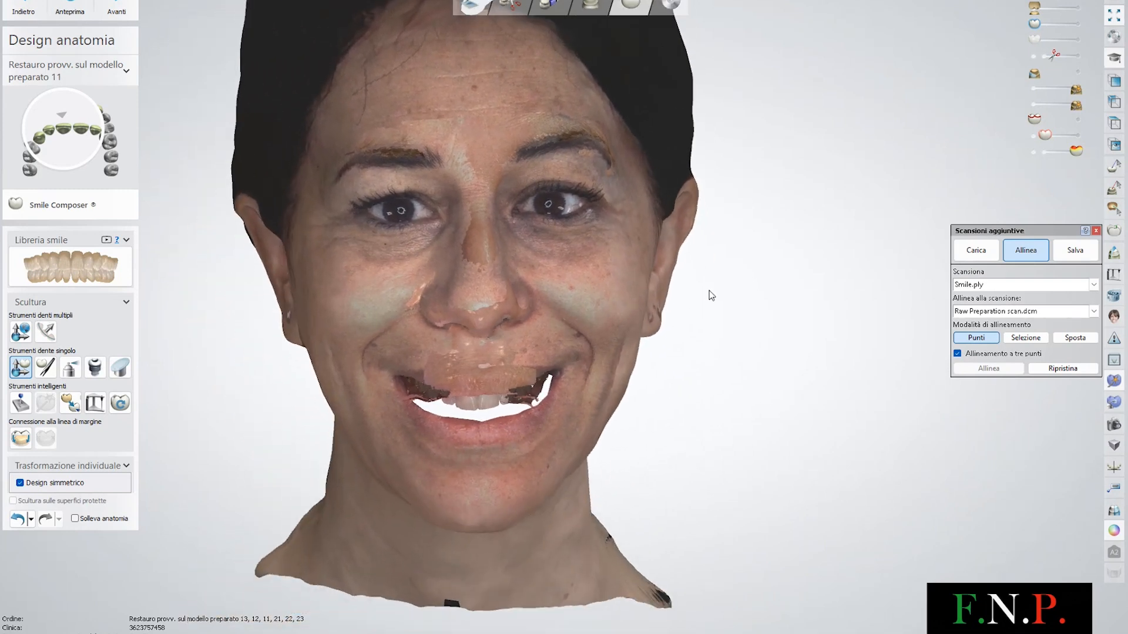
Check the face scan alignment with a 2D cross-section through the face midline
{"action": "left_click", "coordinate": [1115, 256]}
{"action": "middle_click_drag", "start_coordinate": [552, 229], "coordinate": [595, 231]}
{"action": "scroll", "coordinate": [595, 231], "scroll_direction": "down", "scroll_amount": 2}
{"action": "mouse_move", "coordinate": [559, 132]}
{"action": "left_mouse_down"}
{"action": "mouse_move", "coordinate": [572, 360]}
{"action": "mouse_move", "coordinate": [563, 366]}
{"action": "left_mouse_up"}
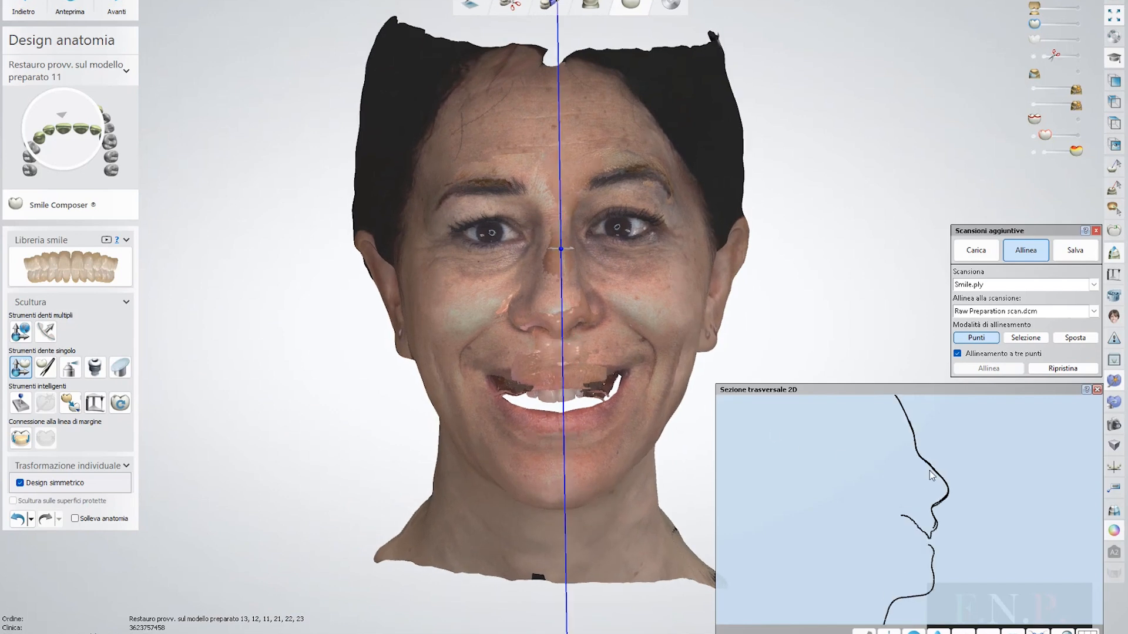
{"action": "scroll", "coordinate": [944, 502], "scroll_direction": "up", "scroll_amount": 2}
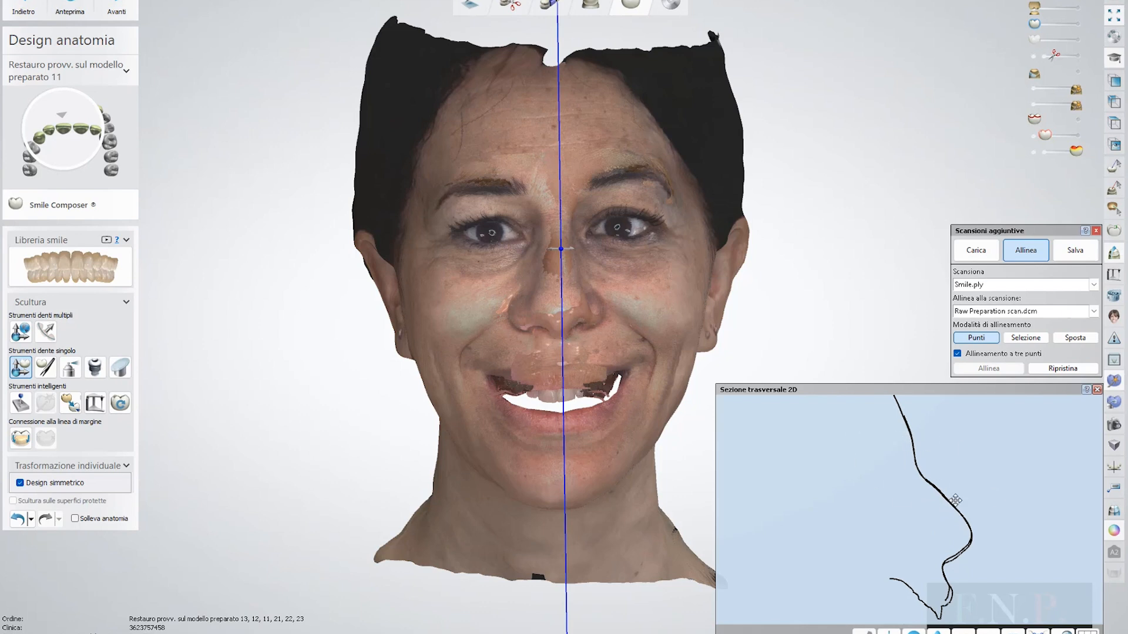
{"action": "scroll", "coordinate": [933, 538], "scroll_direction": "down", "scroll_amount": 2}
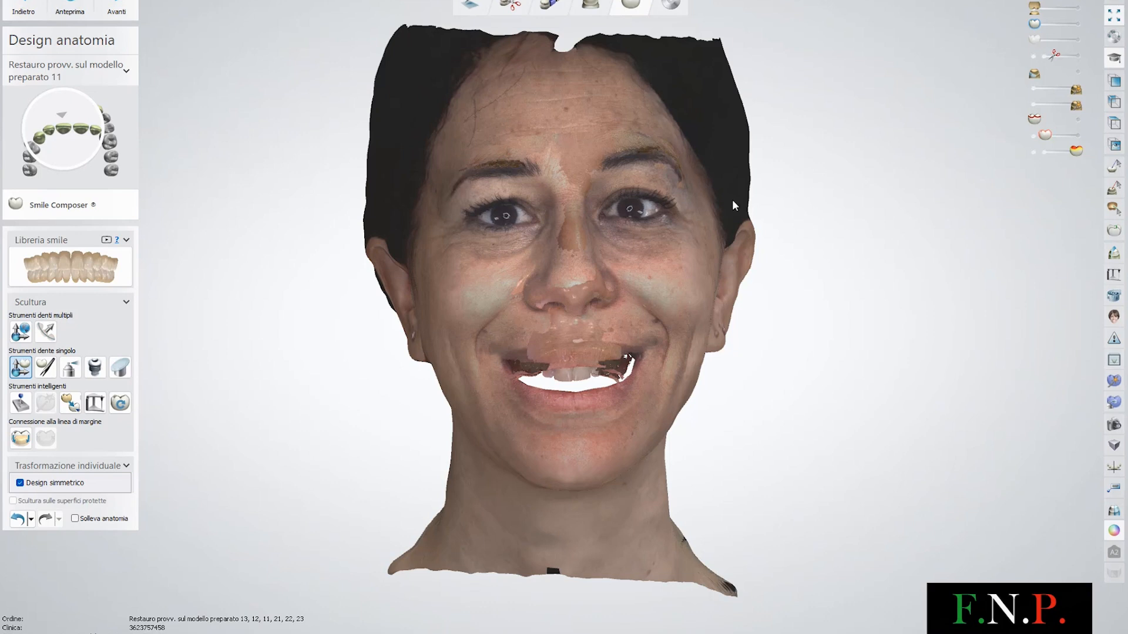
Adjust the scan visibility settings to show the designed teeth inside the smiling face scan
{"action": "right_click_drag", "start_coordinate": [642, 198], "coordinate": [660, 185]}
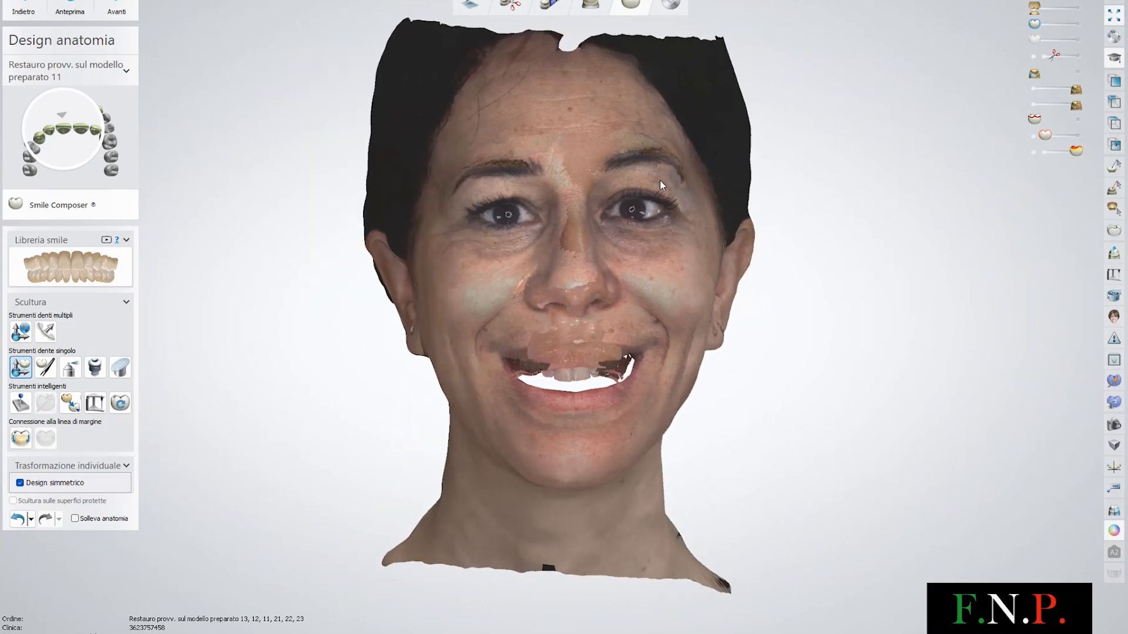
{"action": "left_click", "coordinate": [1032, 89]}
{"action": "right_click_drag", "start_coordinate": [756, 197], "coordinate": [756, 176]}
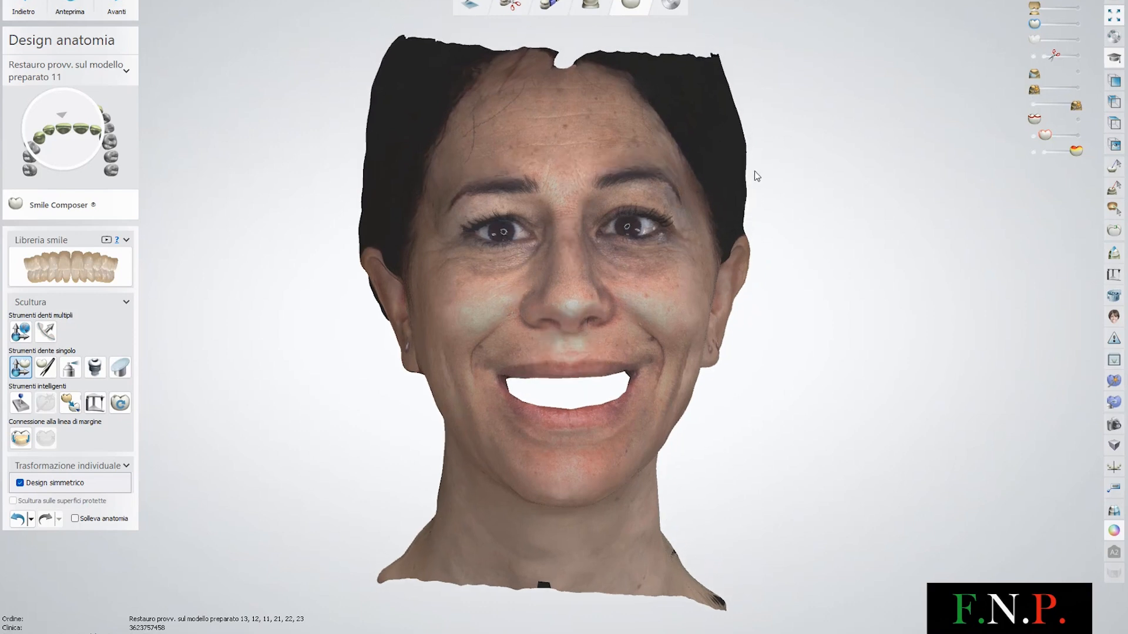
{"action": "left_click", "coordinate": [1077, 8]}
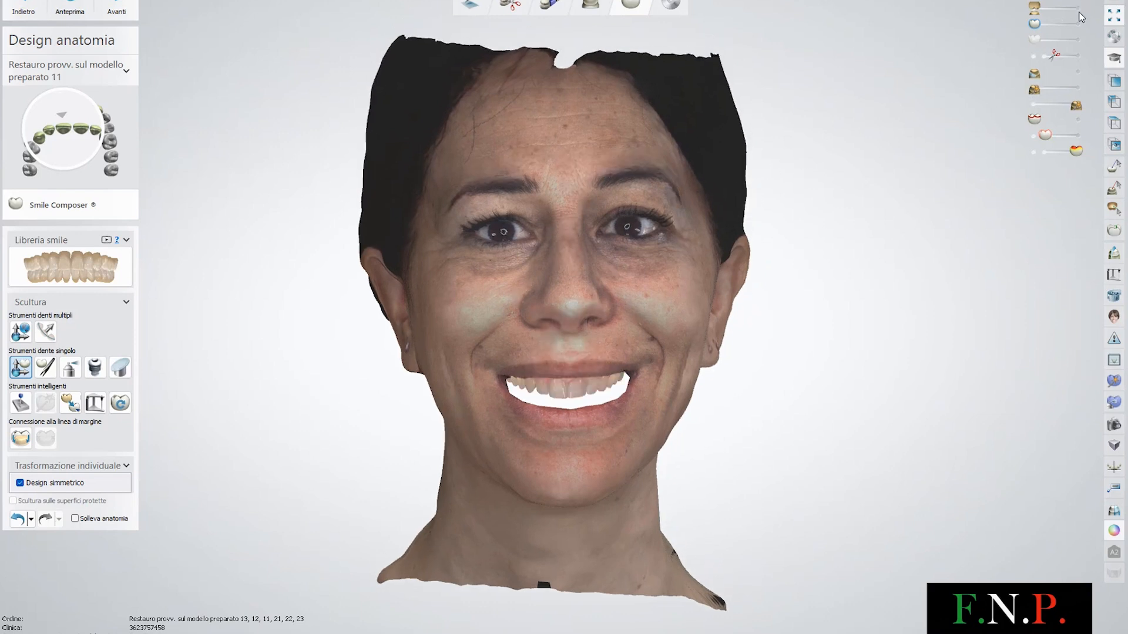
{"action": "right_click_drag", "start_coordinate": [649, 262], "coordinate": [752, 209]}
{"action": "left_click", "coordinate": [1077, 38]}
{"action": "left_click", "coordinate": [1077, 24]}
{"action": "right_click_drag", "start_coordinate": [702, 300], "coordinate": [661, 340]}
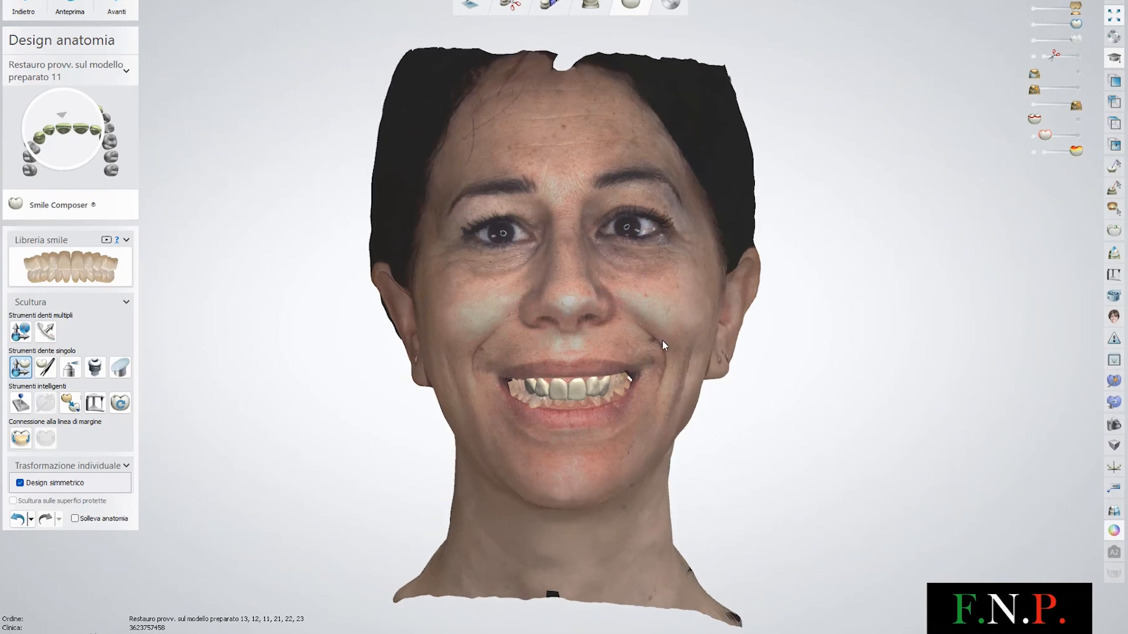
Inspect the designed smile inside the face scan, zooming and rotating around the mouth
{"action": "scroll", "coordinate": [545, 399], "scroll_direction": "up", "scroll_amount": 2}
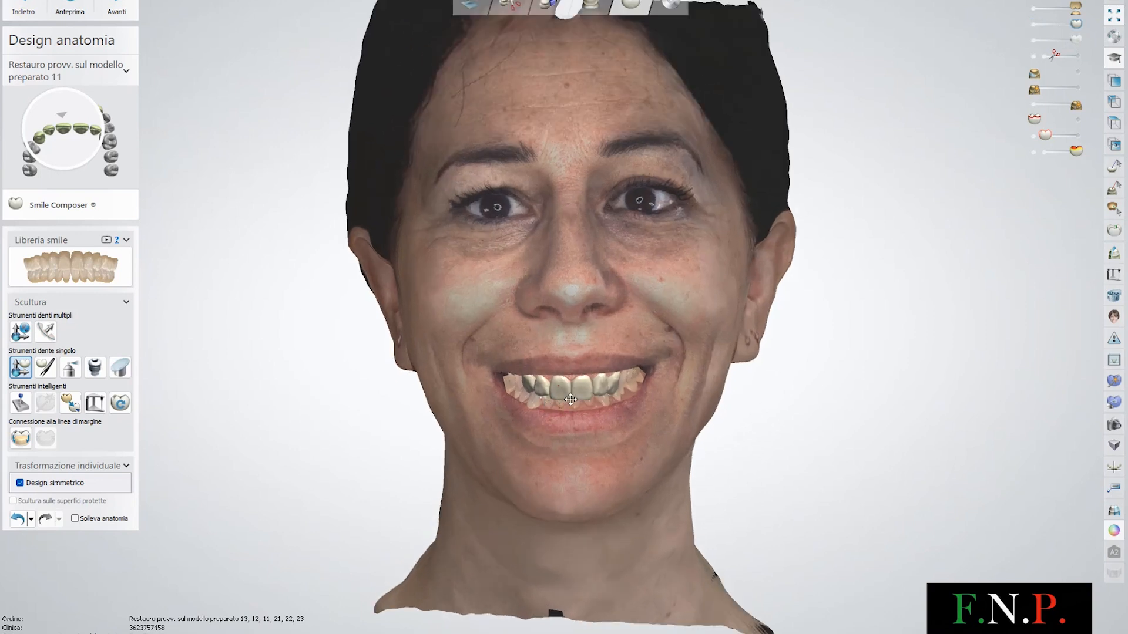
{"action": "right_click_drag", "start_coordinate": [606, 338], "coordinate": [612, 341]}
{"action": "scroll", "coordinate": [618, 347], "scroll_direction": "down", "scroll_amount": 2}
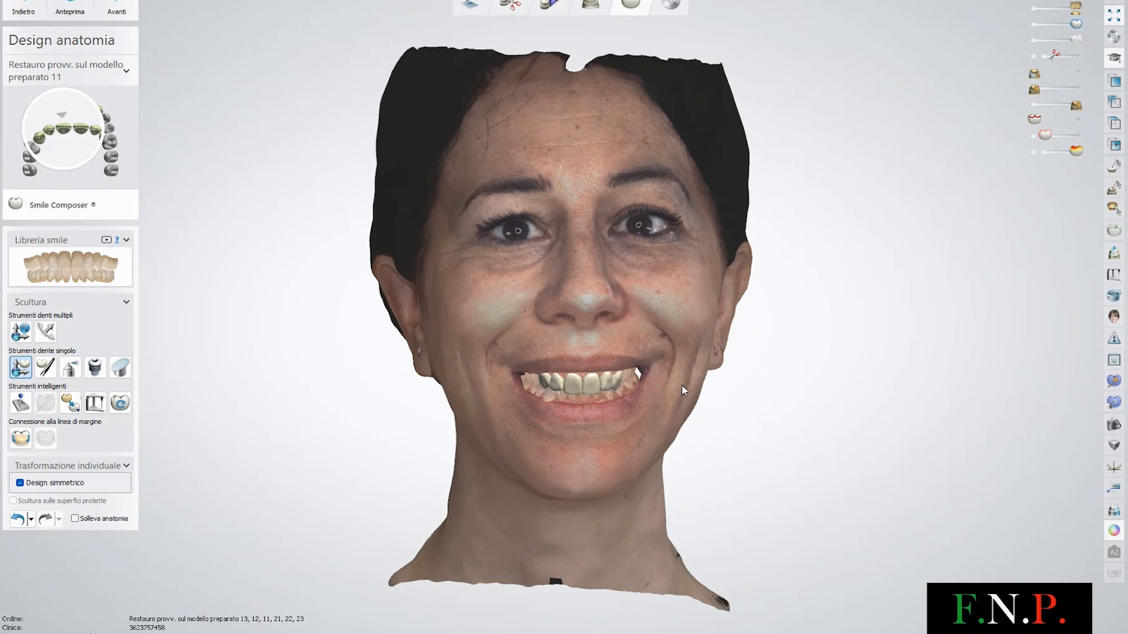
{"action": "right_click_drag", "start_coordinate": [720, 390], "coordinate": [570, 364]}
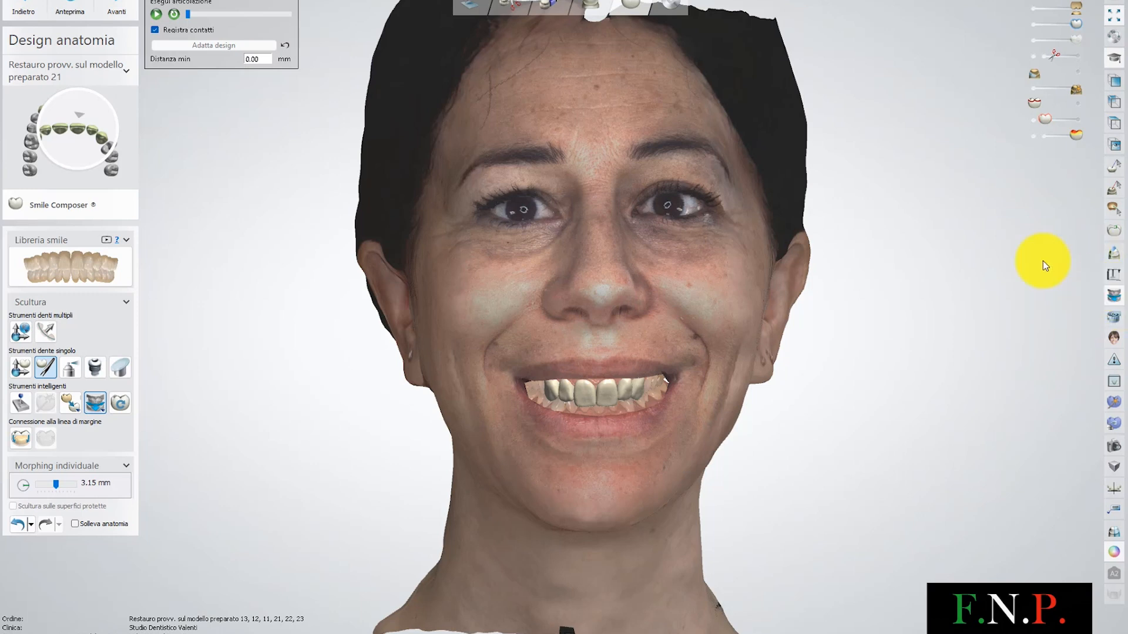
Hide the face scan so only the designed teeth and the jaw scans remain visible
{"action": "left_click", "coordinate": [156, 15]}
{"action": "left_click", "coordinate": [752, 482]}
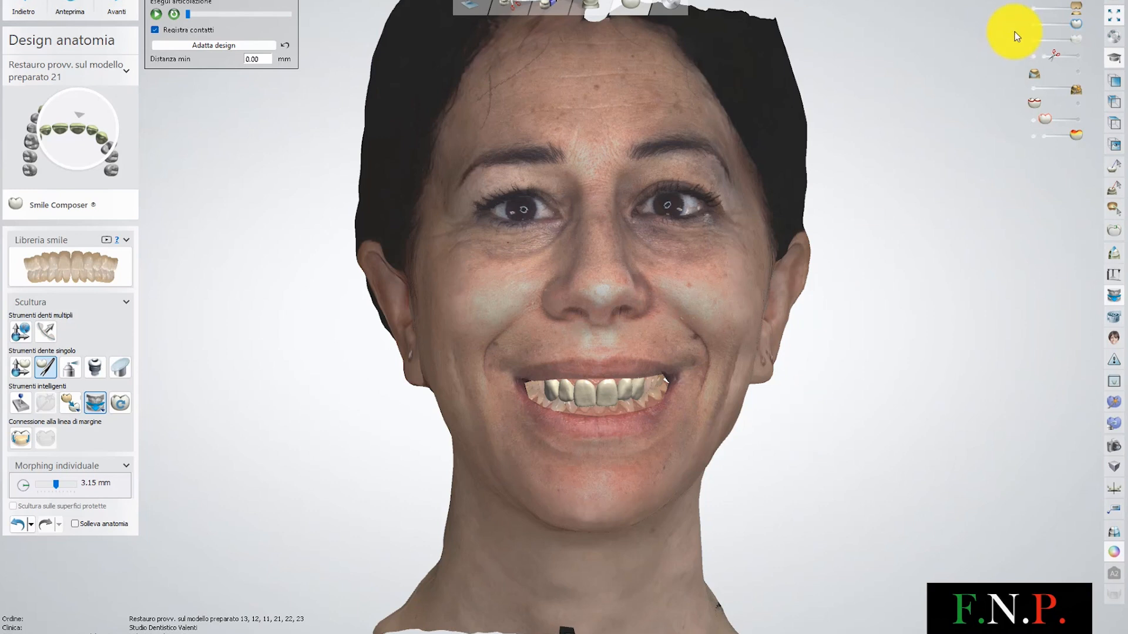
{"action": "left_click", "coordinate": [1031, 88]}
{"action": "scroll", "coordinate": [478, 382], "scroll_direction": "up", "scroll_amount": 5}
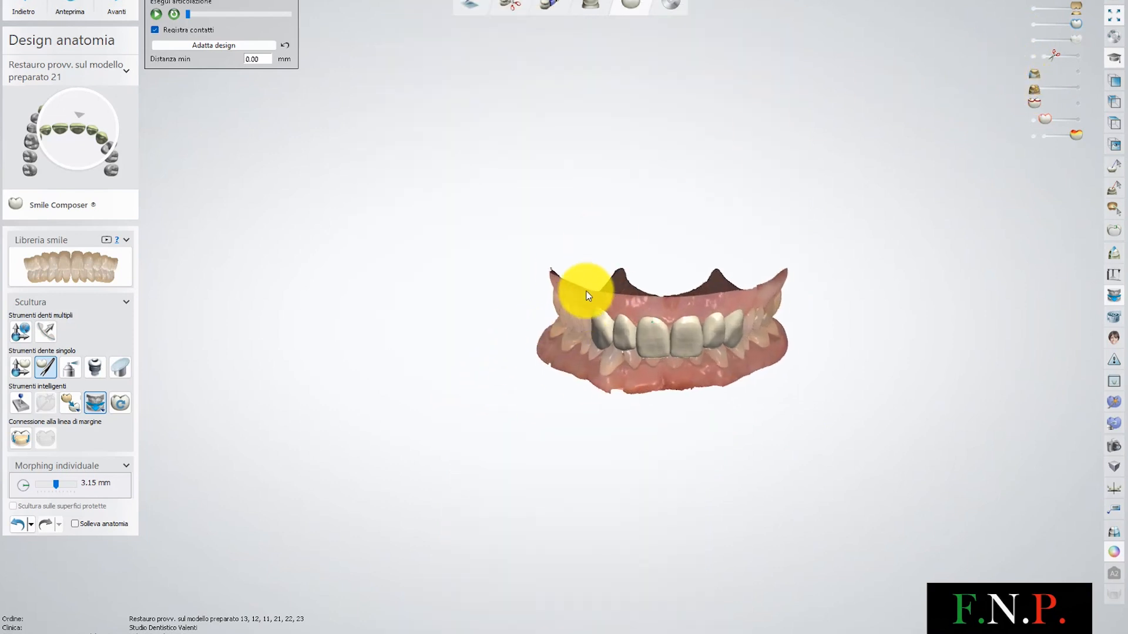
Adjust the top scan's visibility and inspect the designed teeth from occlusal and frontal views
{"action": "left_click", "coordinate": [1032, 9]}
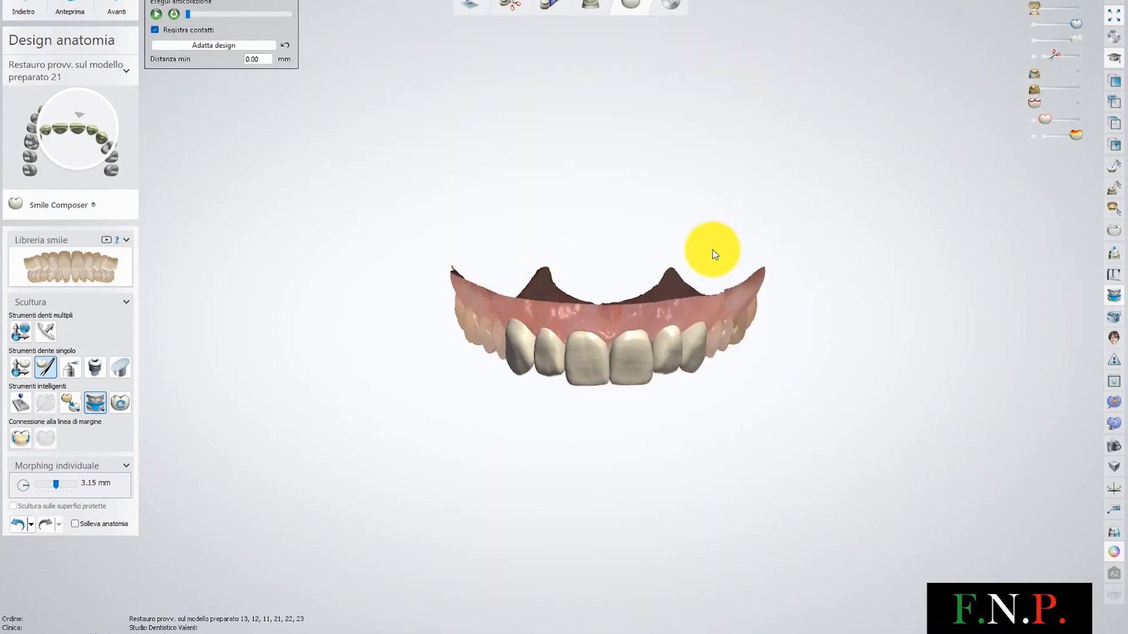
{"action": "right_click_drag", "start_coordinate": [715, 252], "coordinate": [714, 122]}
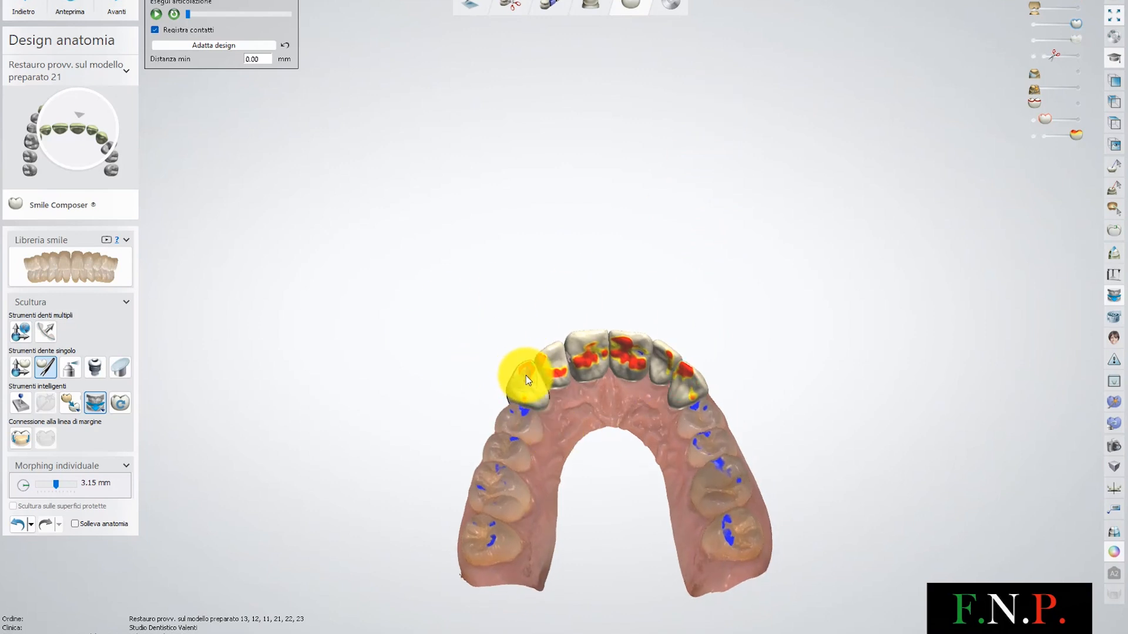
{"action": "right_click_drag", "start_coordinate": [537, 237], "coordinate": [513, 268]}
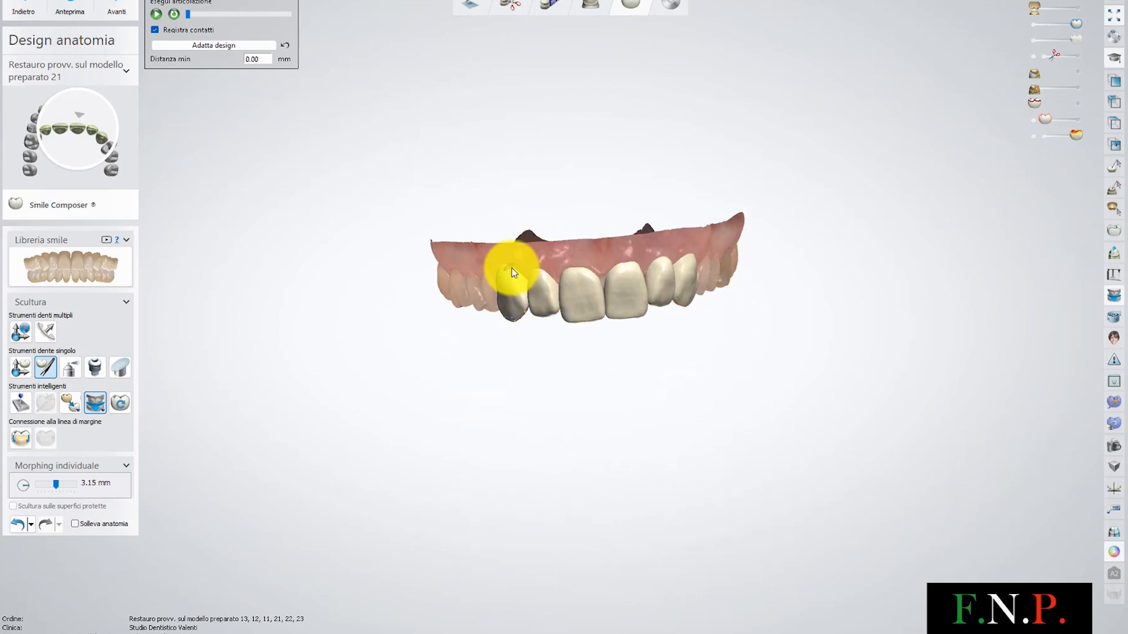